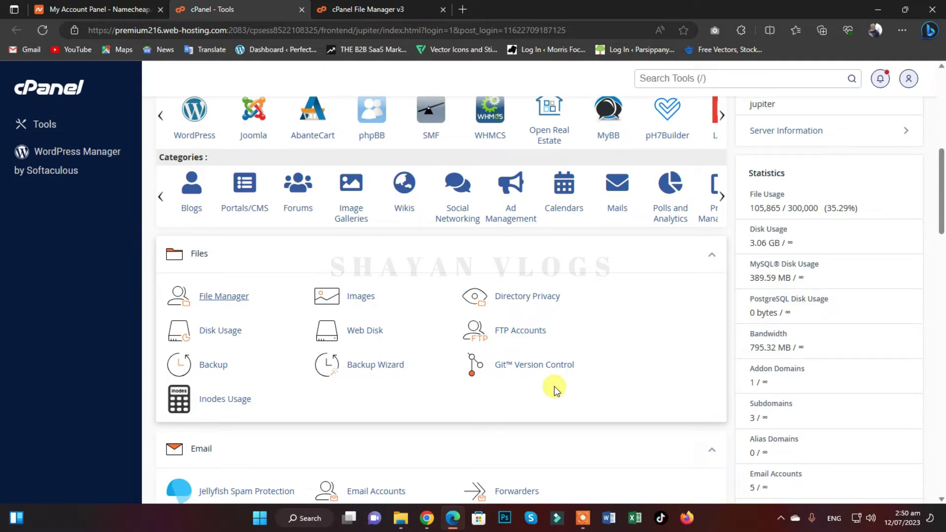
# - Open File Manager from the cPanel Files section in a new tab
pyautogui.scroll(3, 591, 416)
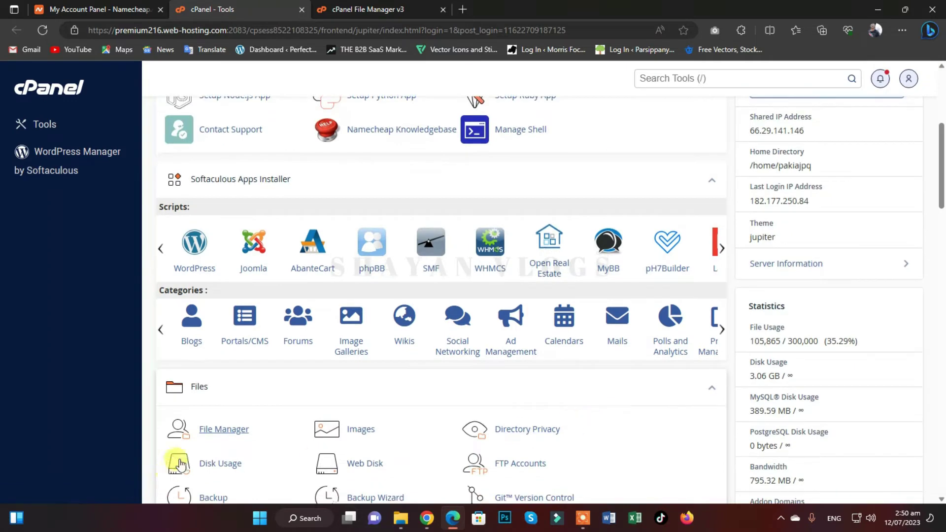
pyautogui.click(214, 428)
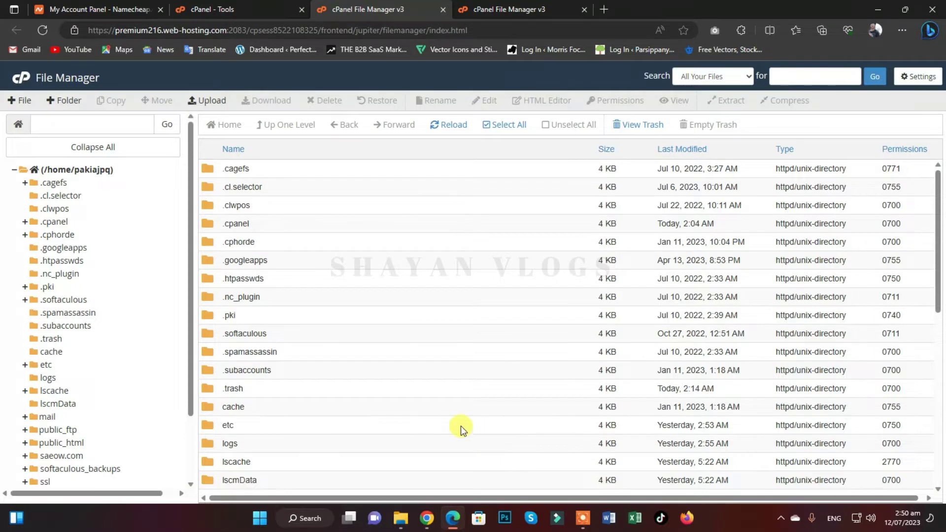
# - Navigate File Manager into mail/saeow.com to show the help and newsletter folders
pyautogui.scroll(-4, 460, 426)
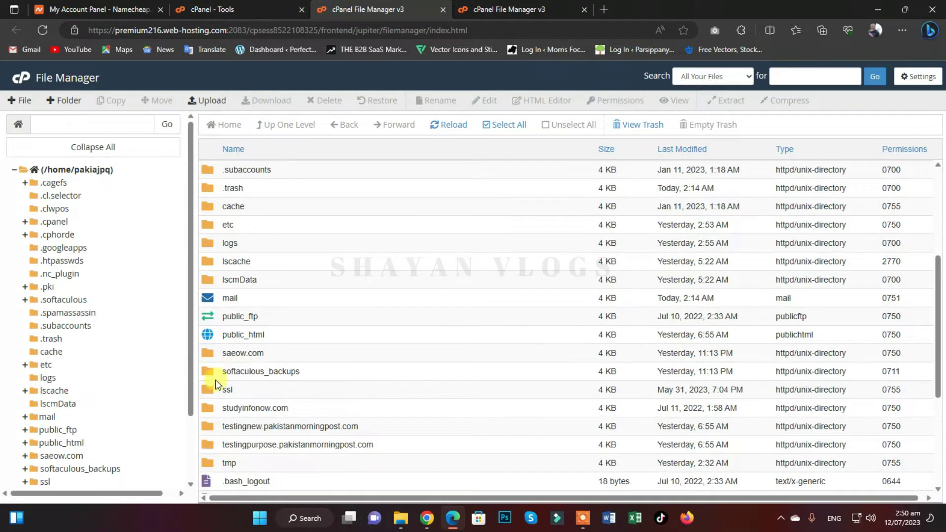
pyautogui.doubleClick(218, 298)
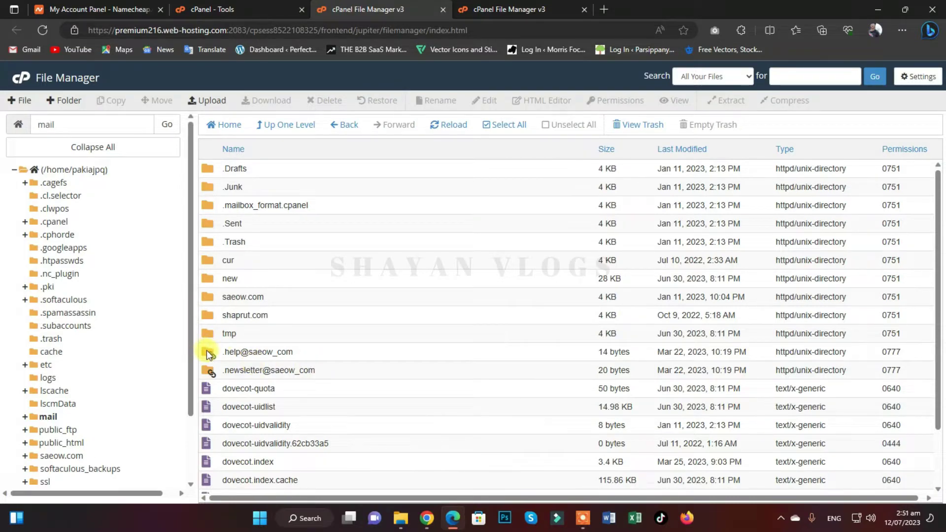
pyautogui.doubleClick(213, 298)
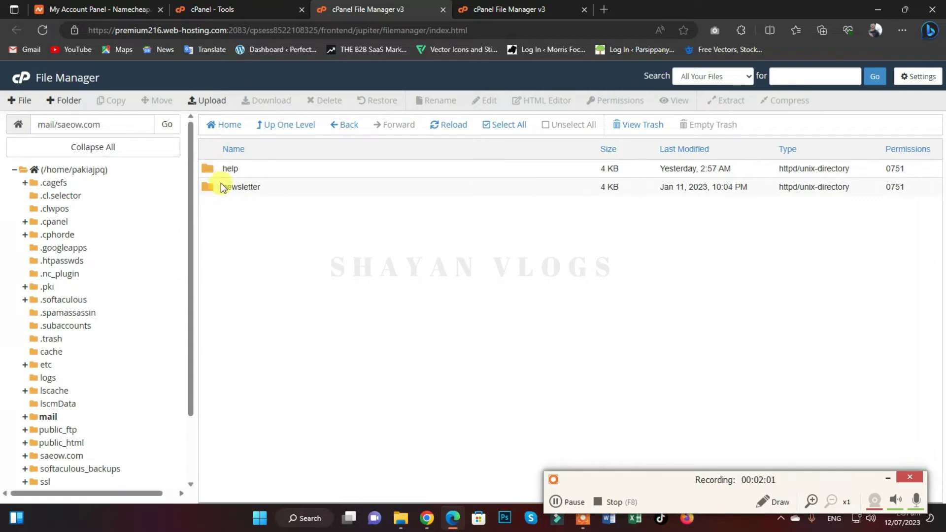
# - On the new host's cPanel, search the tools for 'webmail' and open Email Accounts
pyautogui.click(427, 518)
pyautogui.click(252, 19)
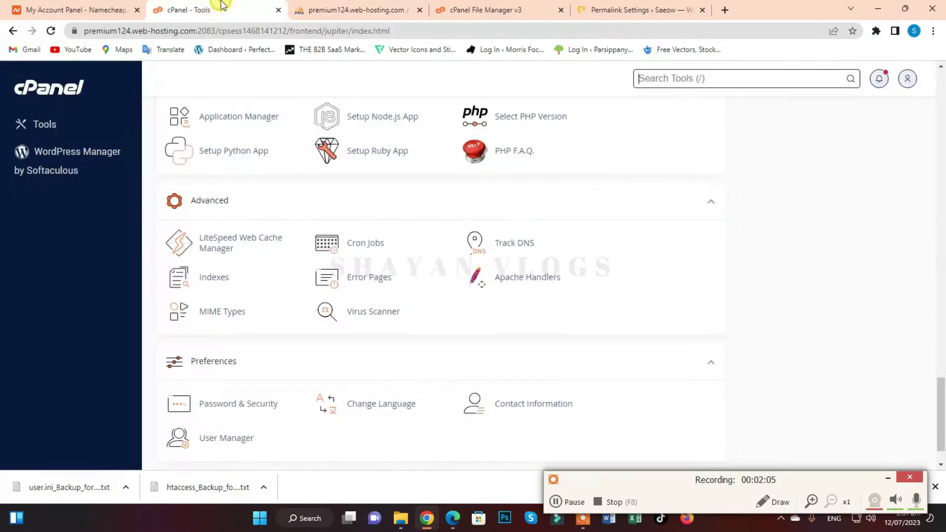
pyautogui.scroll(5, 626, 285)
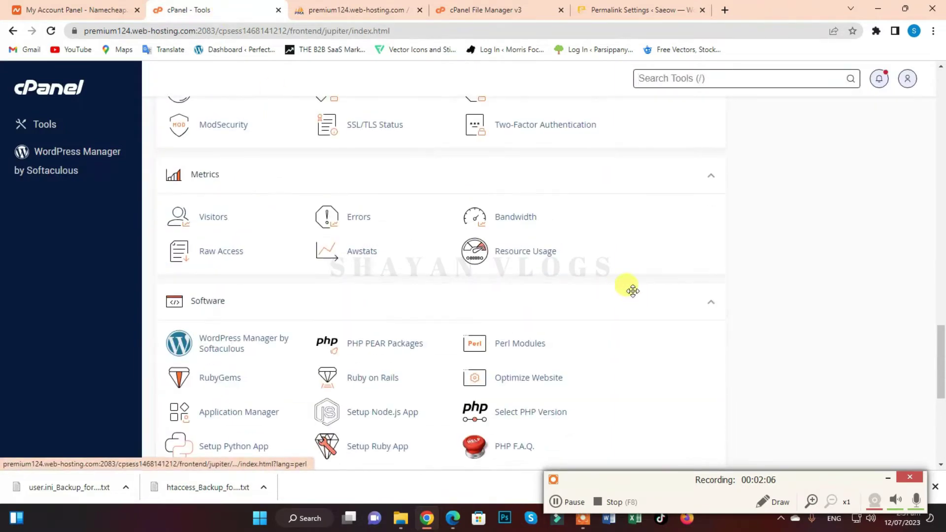
pyautogui.click(696, 82)
pyautogui.write('webma')
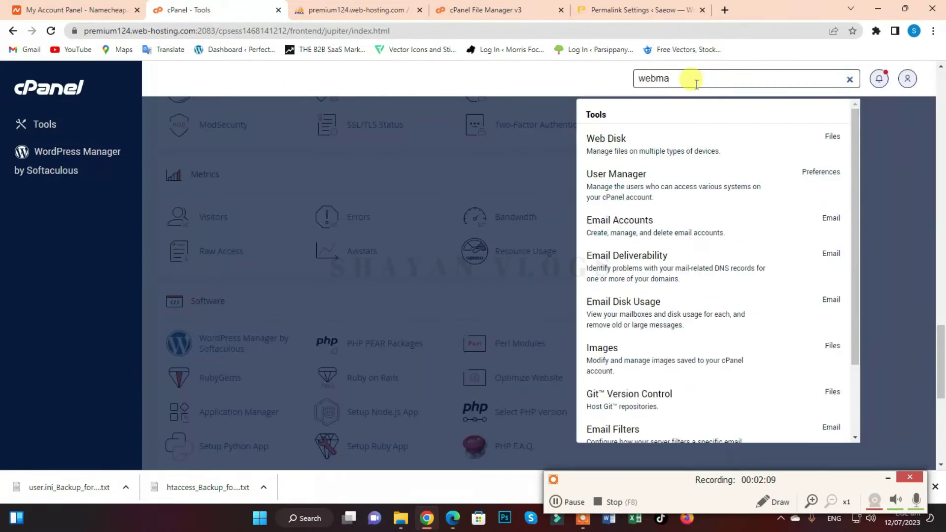
pyautogui.write('il')
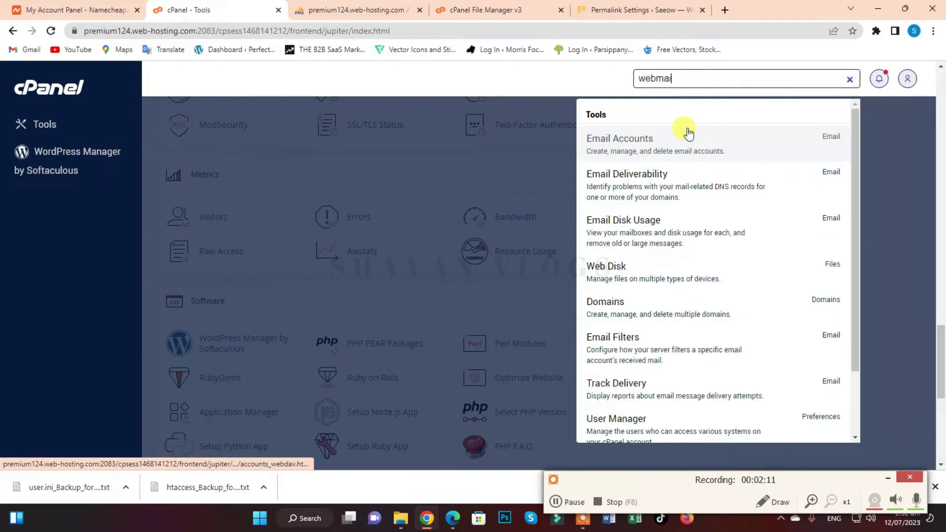
pyautogui.click(688, 145)
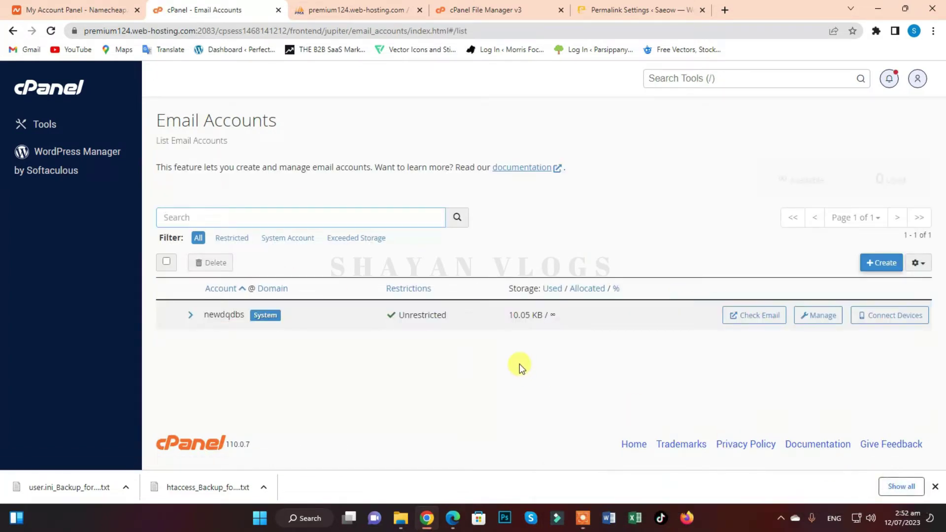
pyautogui.click(866, 263)
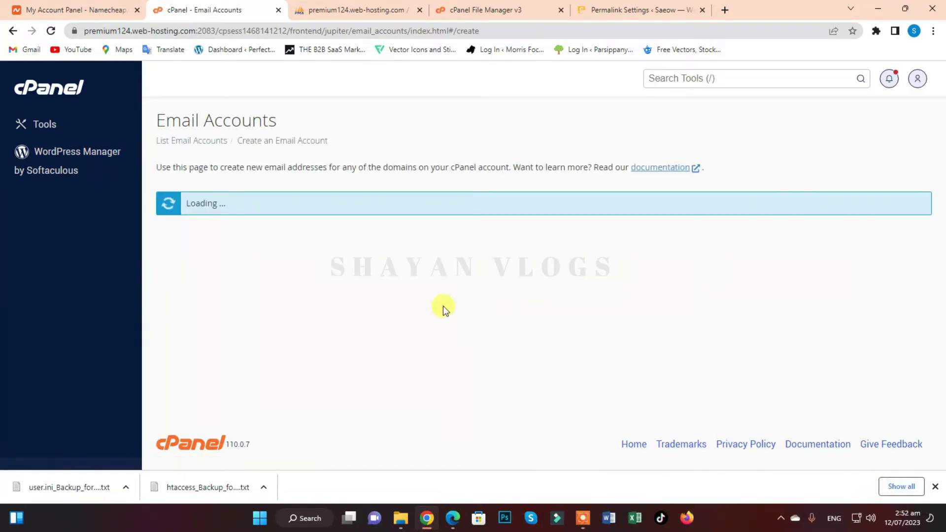
pyautogui.click(312, 247)
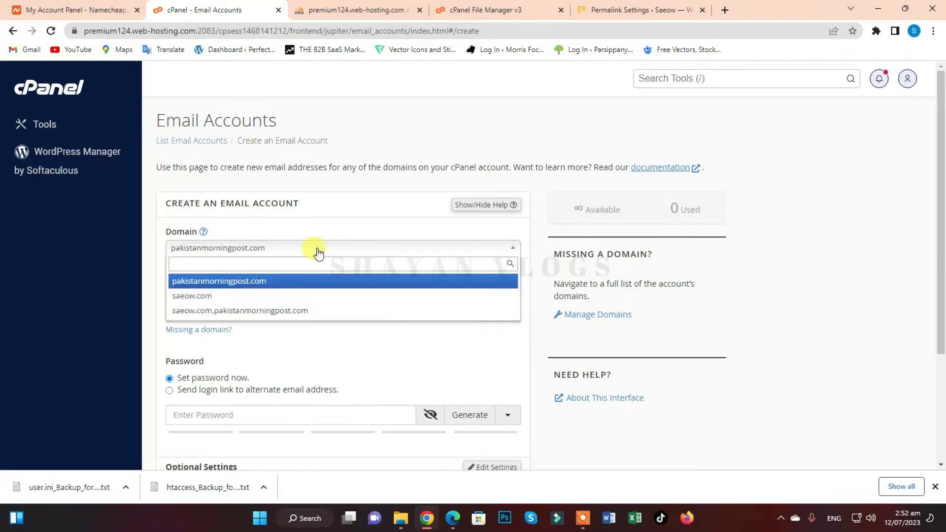
pyautogui.click(277, 298)
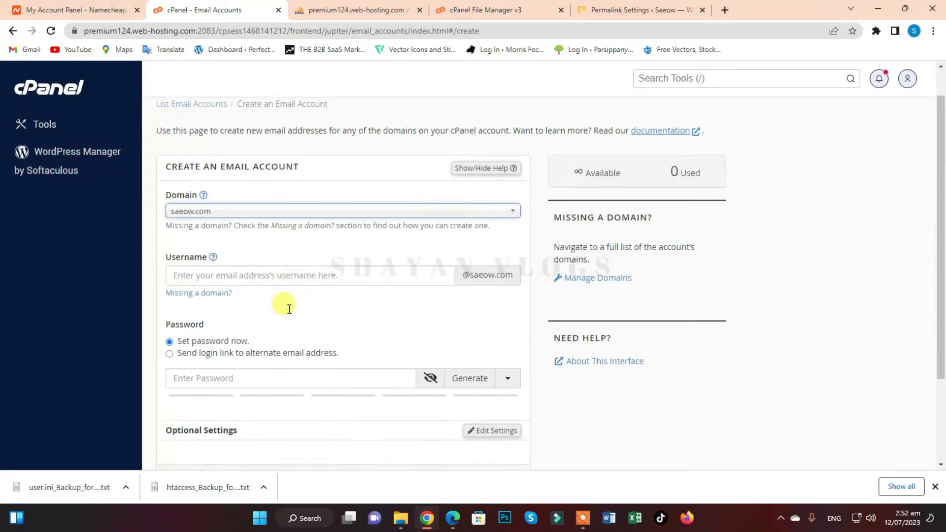
pyautogui.scroll(-2, 261, 246)
pyautogui.click(258, 193)
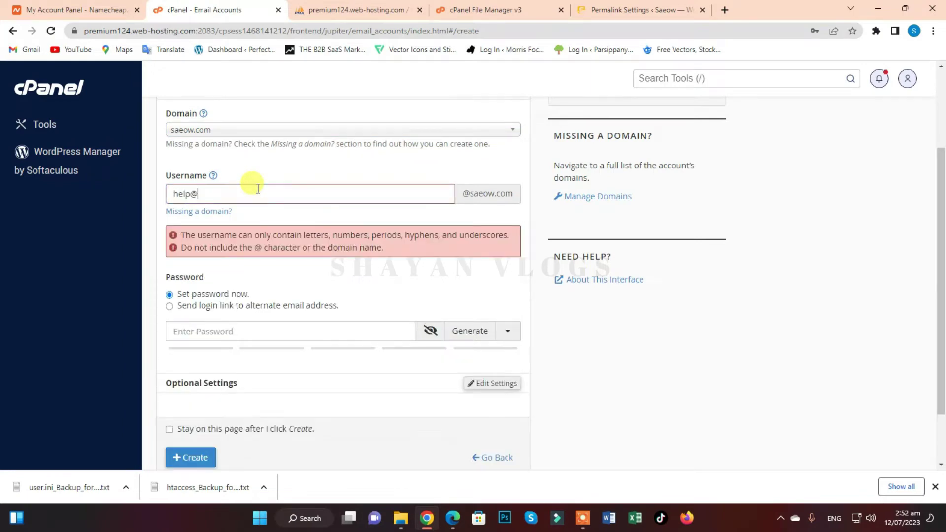
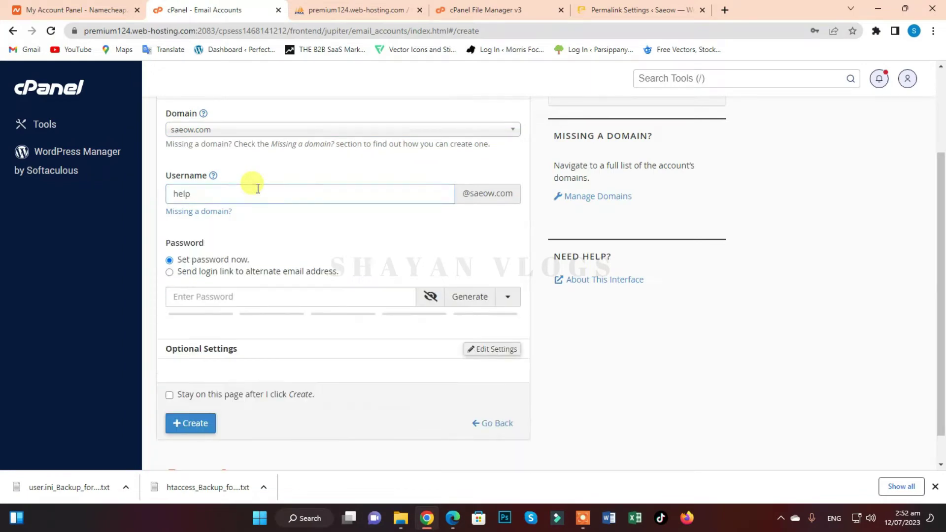
pyautogui.click(267, 293)
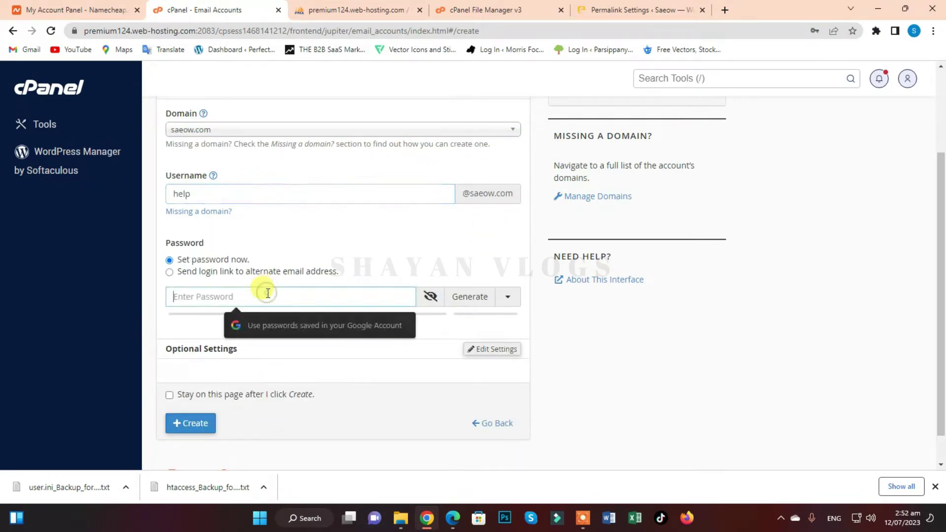
pyautogui.write('••••••••••')
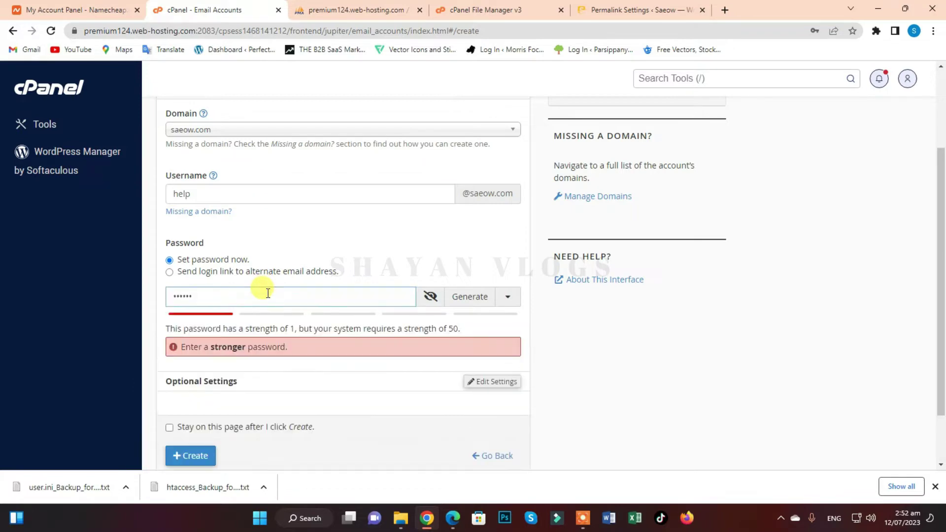
pyautogui.write('•')
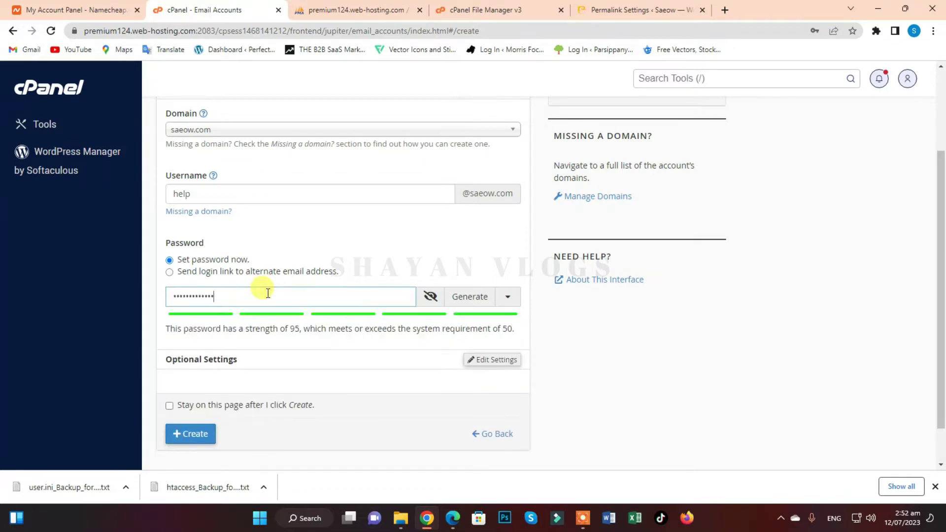
# - Set the help mailbox's storage to Unlimited and create the account
pyautogui.scroll(-1, 261, 303)
pyautogui.scroll(2, 263, 340)
pyautogui.scroll(-2, 241, 363)
pyautogui.click(495, 315)
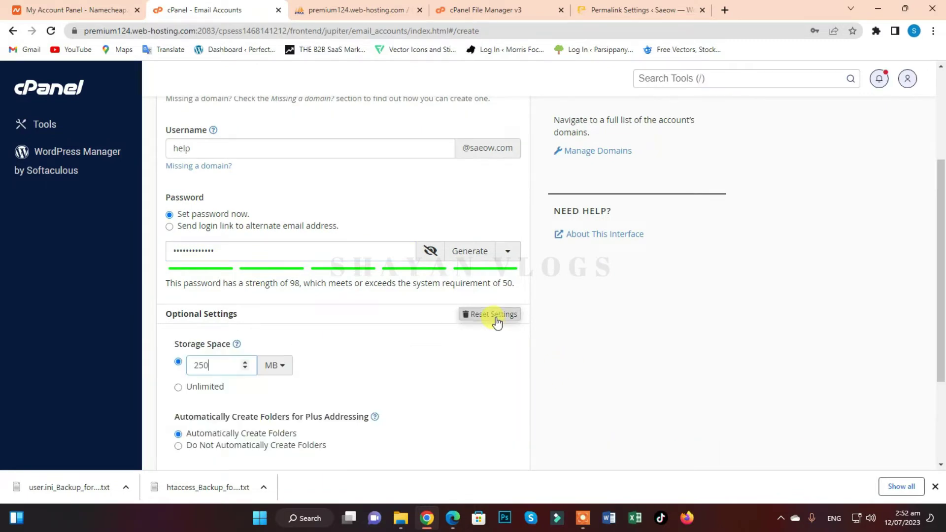
pyautogui.scroll(-3, 255, 348)
pyautogui.click(215, 245)
pyautogui.doubleClick(216, 245)
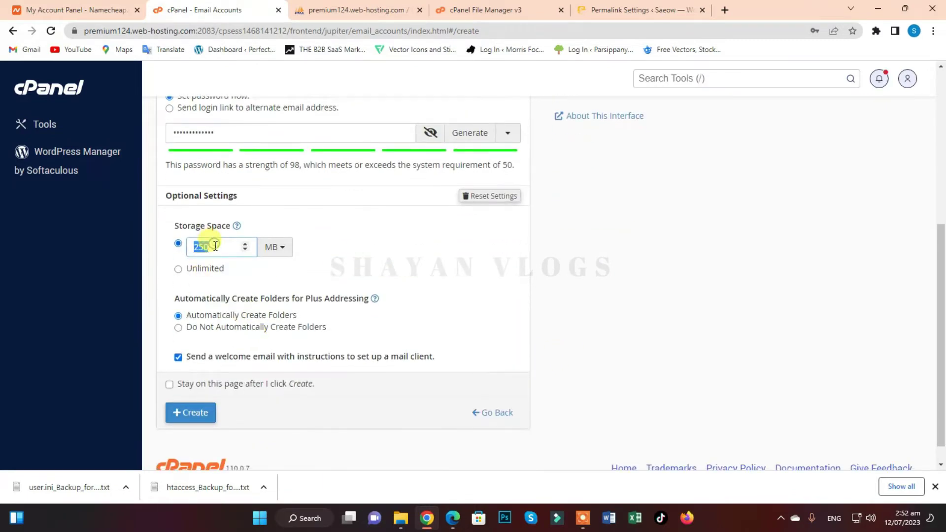
pyautogui.click(178, 268)
pyautogui.scroll(3, 385, 362)
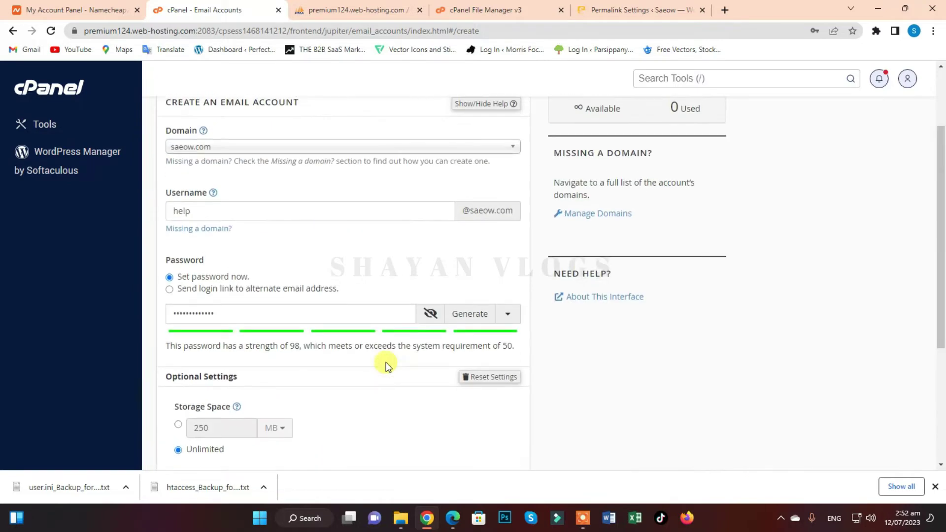
pyautogui.scroll(2, 386, 362)
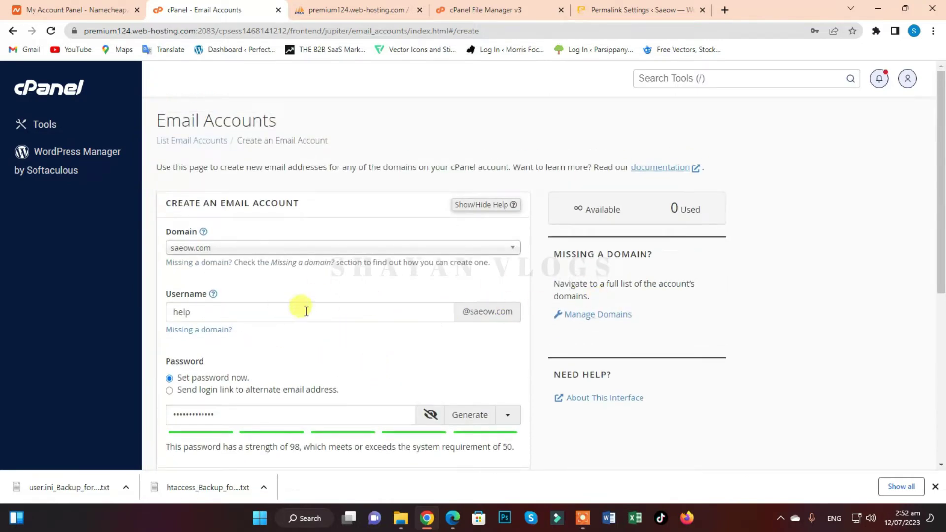
pyautogui.scroll(-3, 306, 308)
pyautogui.scroll(2, 342, 345)
pyautogui.scroll(-5, 342, 369)
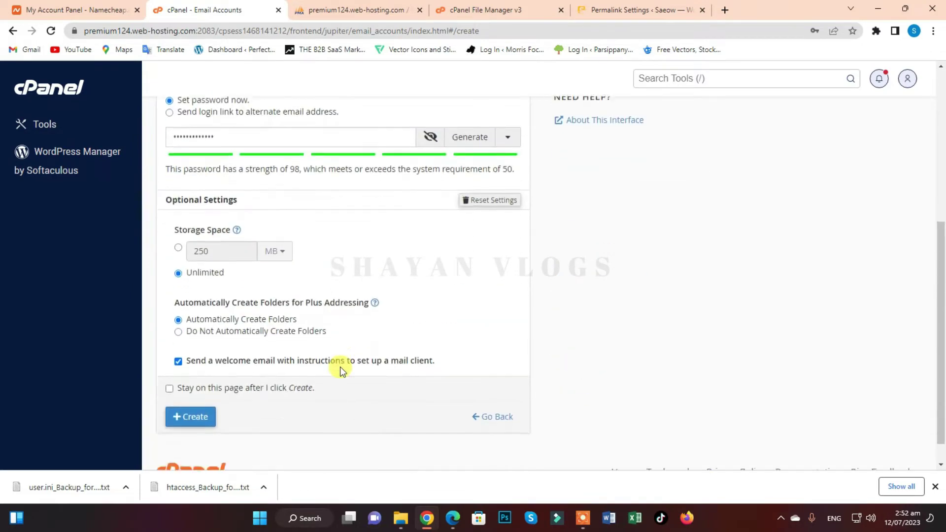
pyautogui.click(191, 387)
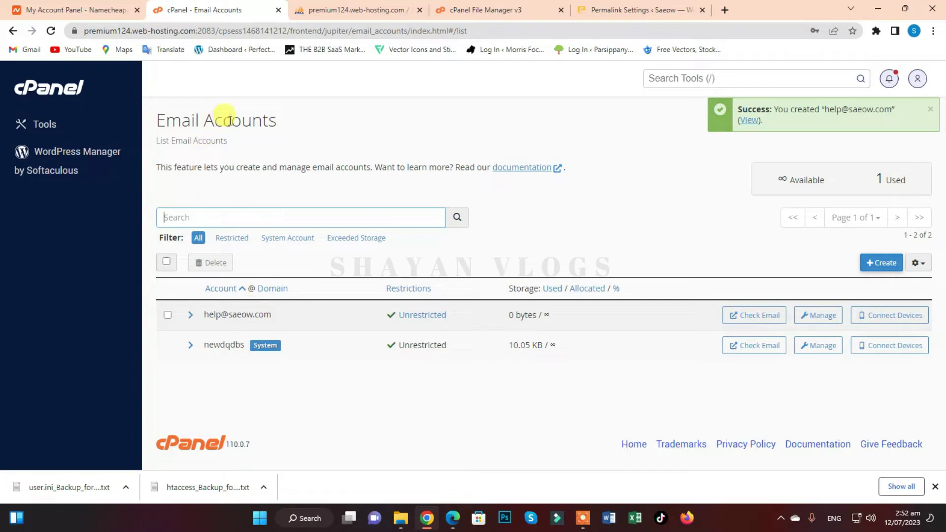
# - Begin another email account, typing the username 'new' and checking mailbox folder names in File Manager
pyautogui.click(881, 262)
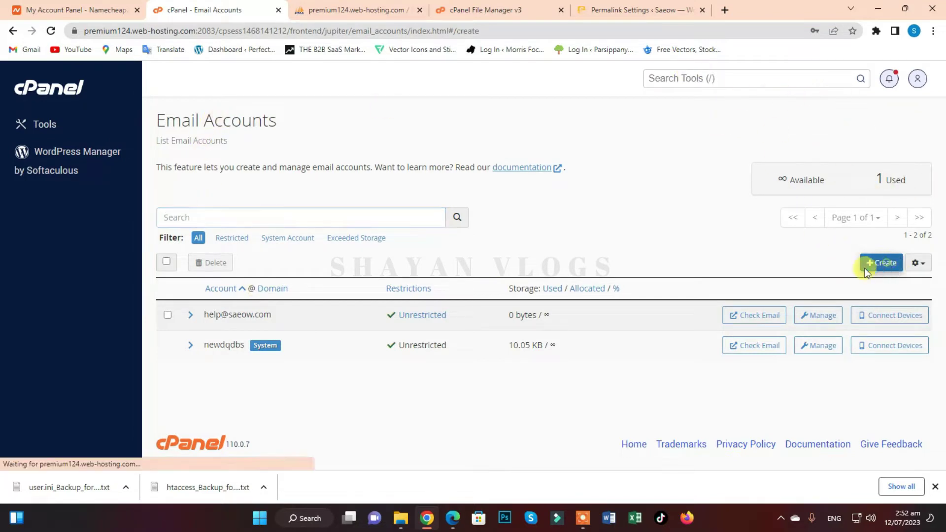
pyautogui.click(235, 249)
pyautogui.click(237, 275)
pyautogui.click(240, 306)
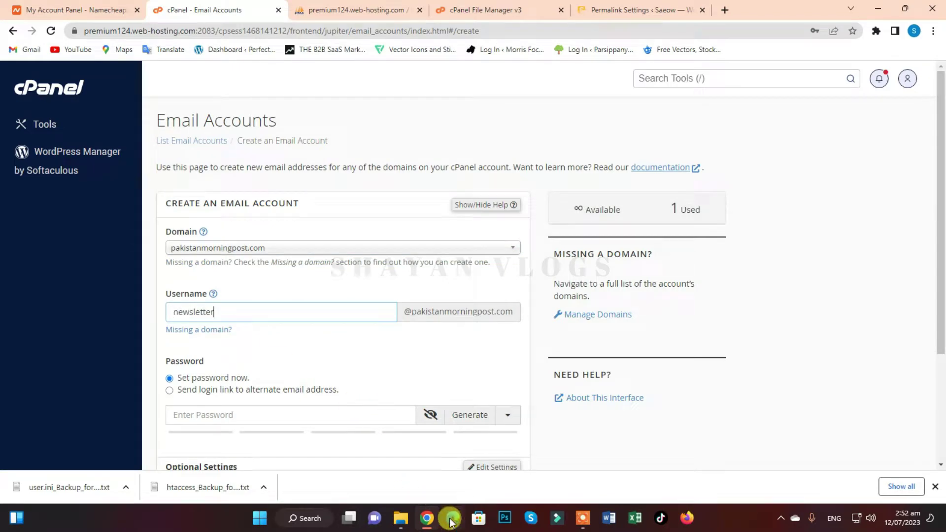
pyautogui.click(450, 523)
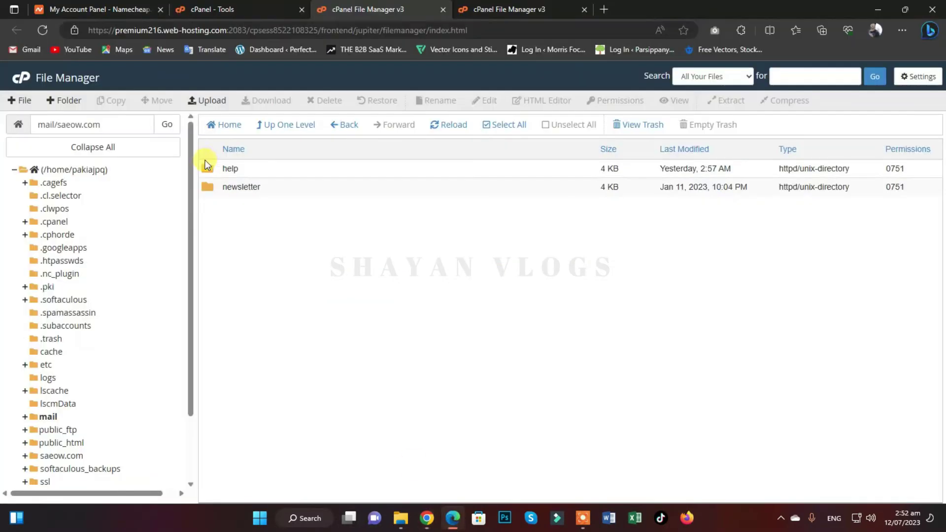
pyautogui.click(425, 526)
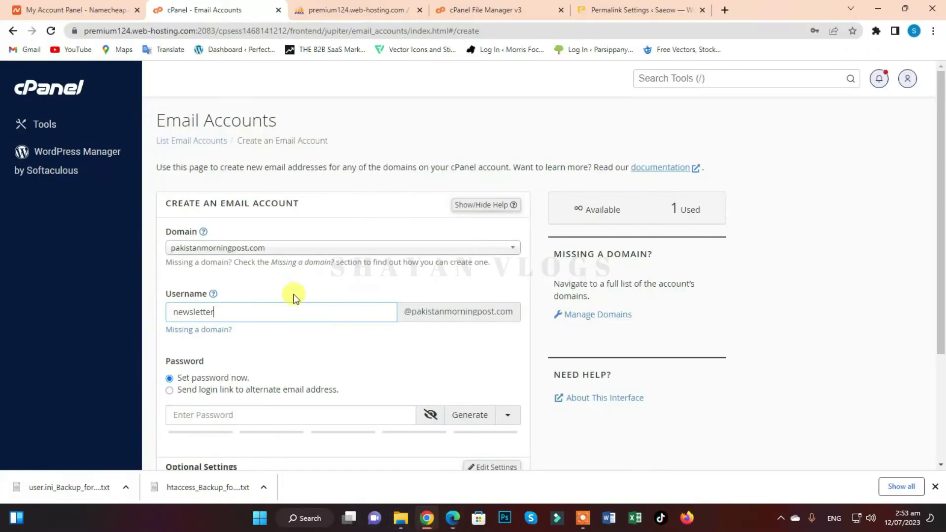
# - Switch the new account's domain to saeow.com and enter its password
pyautogui.scroll(-3, 404, 329)
pyautogui.scroll(2, 329, 322)
pyautogui.scroll(1, 290, 169)
pyautogui.click(255, 214)
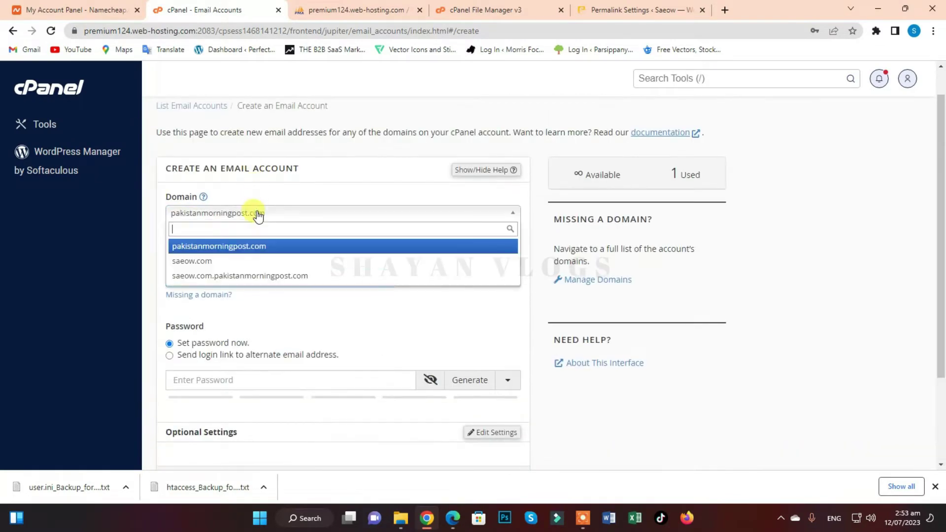
pyautogui.click(241, 258)
pyautogui.scroll(-1, 274, 276)
pyautogui.scroll(-1, 275, 277)
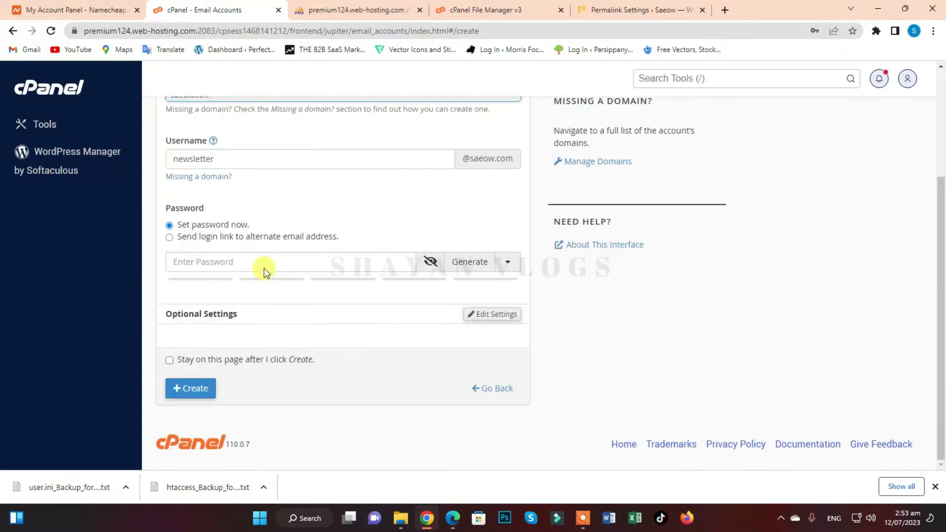
pyautogui.click(244, 255)
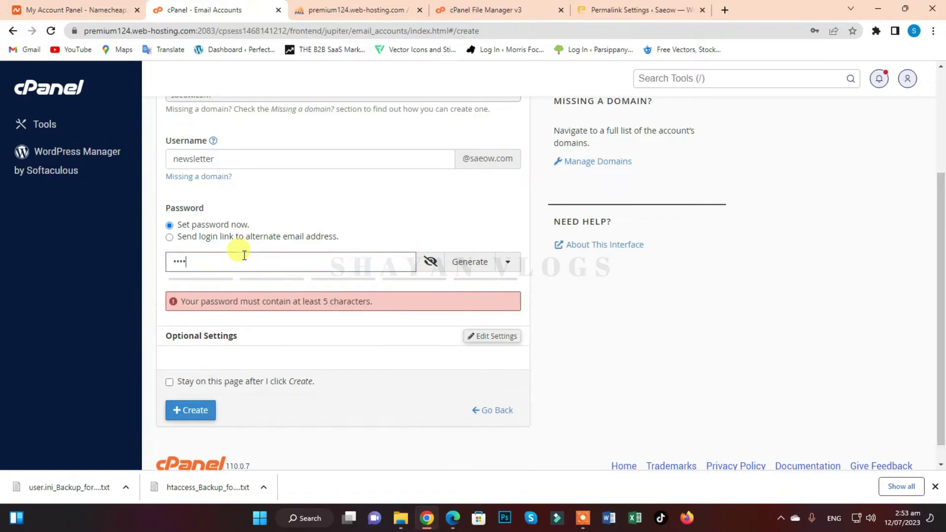
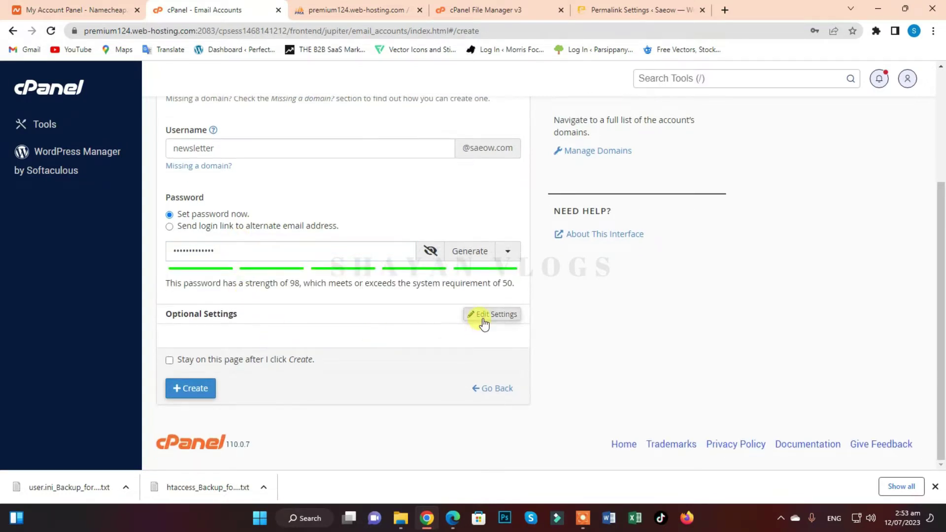
pyautogui.click(488, 315)
pyautogui.scroll(-2, 330, 338)
pyautogui.click(178, 329)
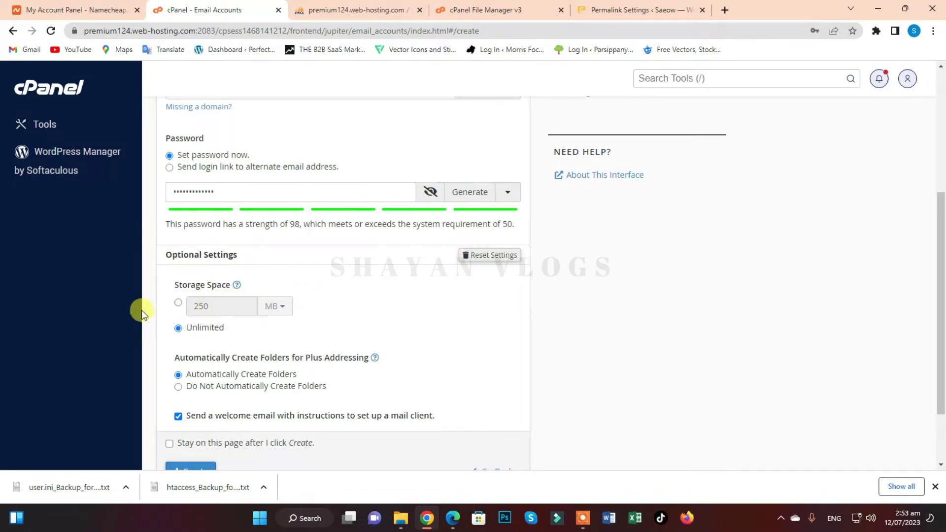
pyautogui.scroll(-2, 254, 329)
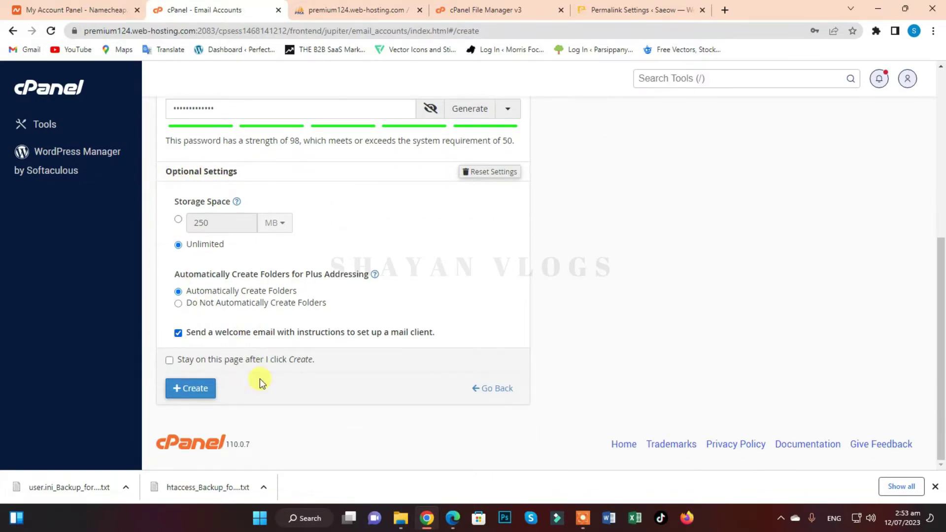
pyautogui.click(191, 388)
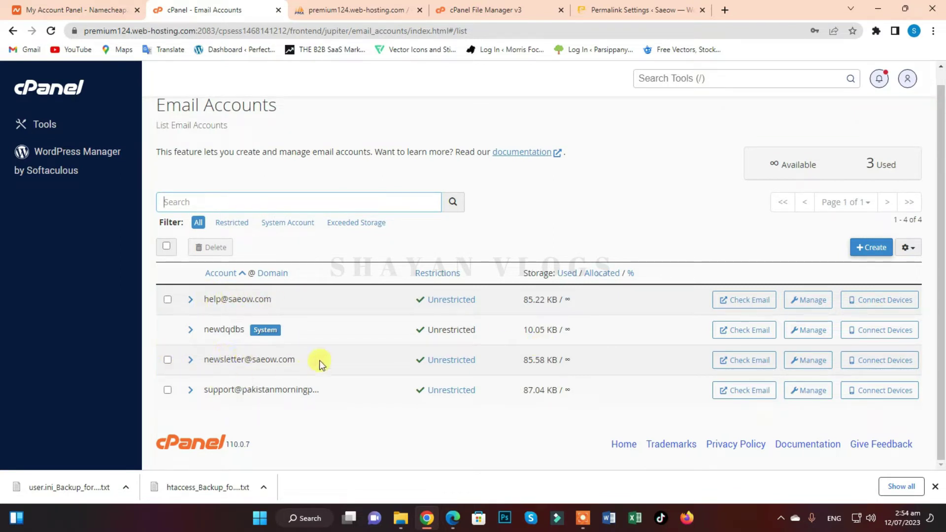
pyautogui.rightClick(745, 299)
pyautogui.click(762, 310)
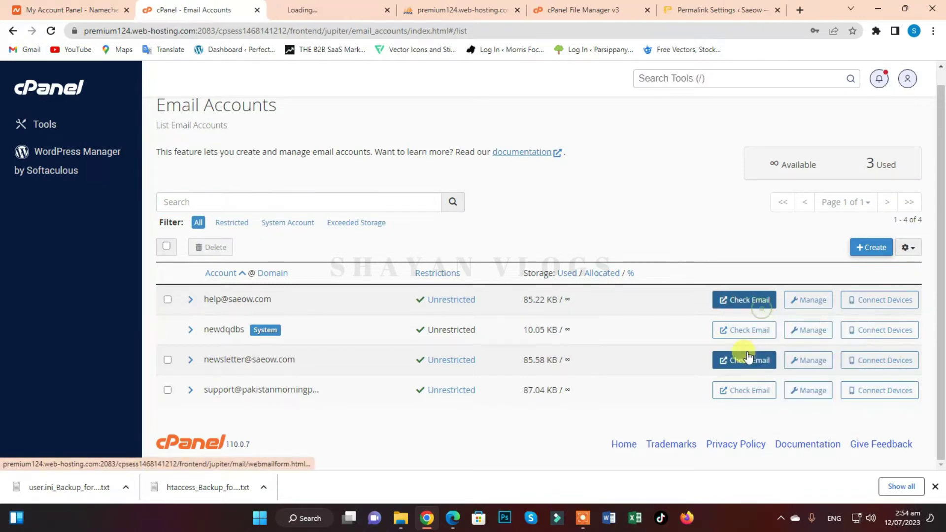
pyautogui.rightClick(746, 357)
pyautogui.click(788, 367)
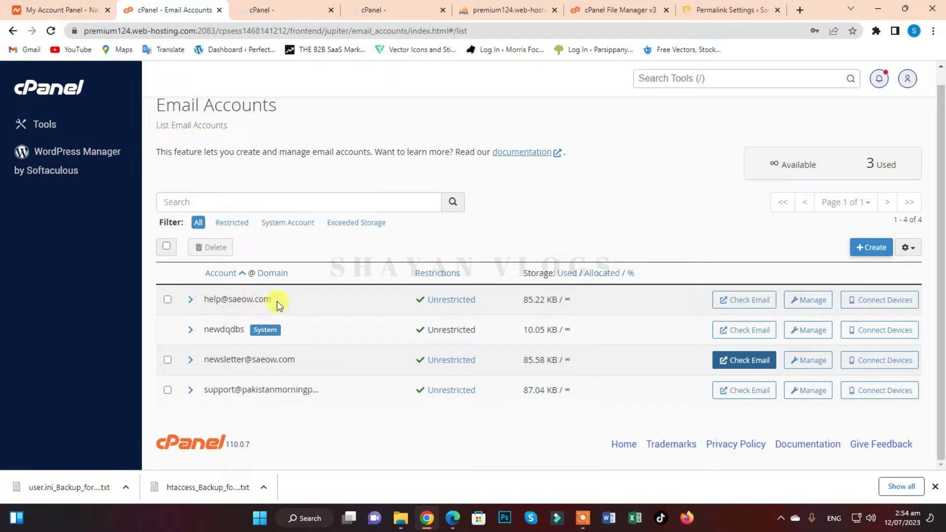
pyautogui.doubleClick(223, 298)
pyautogui.click(291, 298)
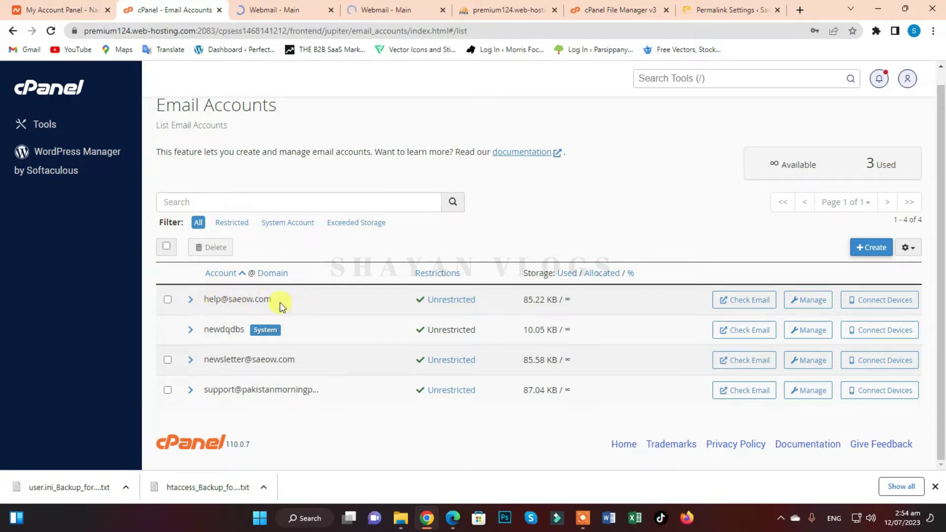
# - Check the File Manager and webmail tabs, logging in again after the expired-session alert
pyautogui.click(452, 517)
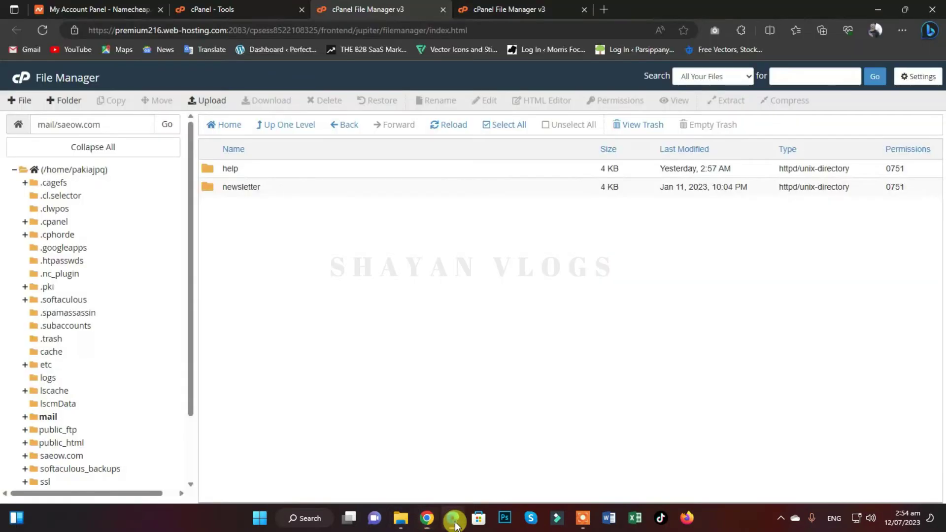
pyautogui.click(427, 517)
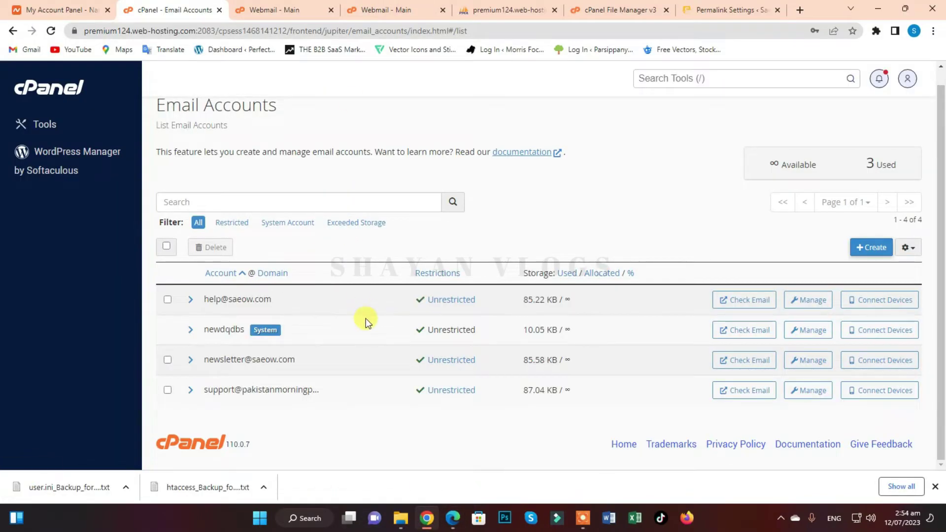
pyautogui.scroll(1, 365, 318)
pyautogui.click(286, 6)
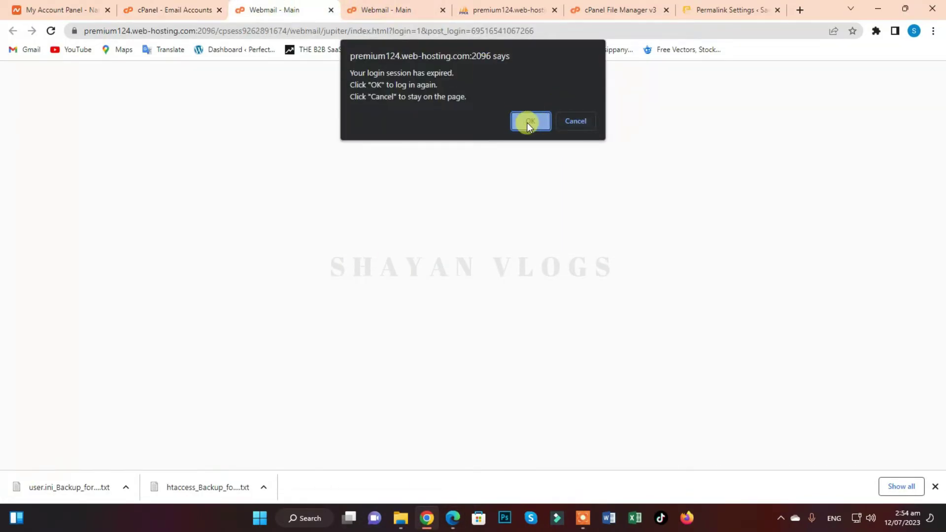
pyautogui.click(530, 121)
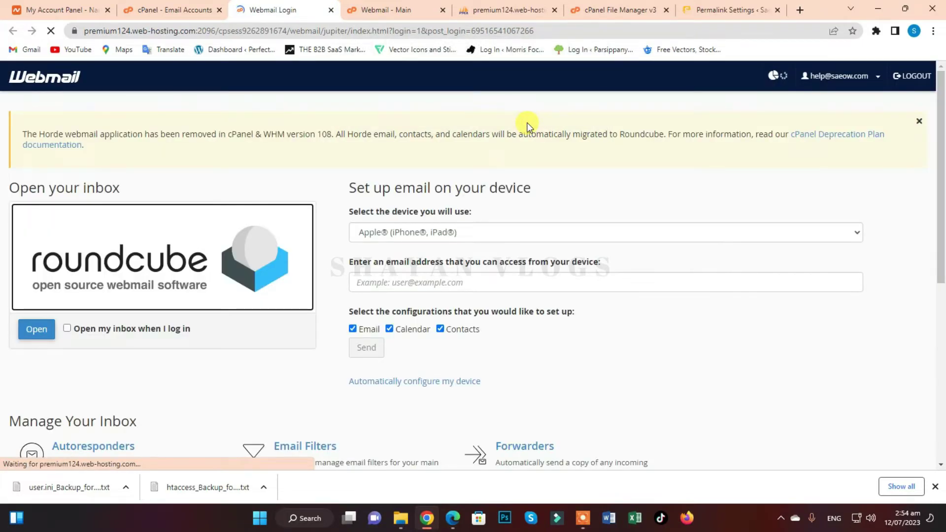
pyautogui.click(138, 9)
pyautogui.click(64, 8)
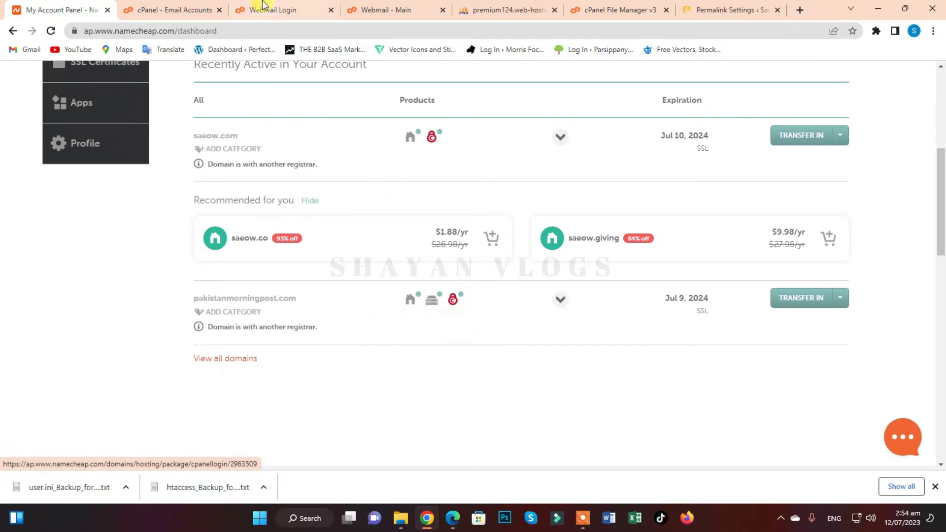
pyautogui.click(182, 8)
# - From the cPanel home page, search 'emai' and reopen Email Accounts
pyautogui.click(45, 96)
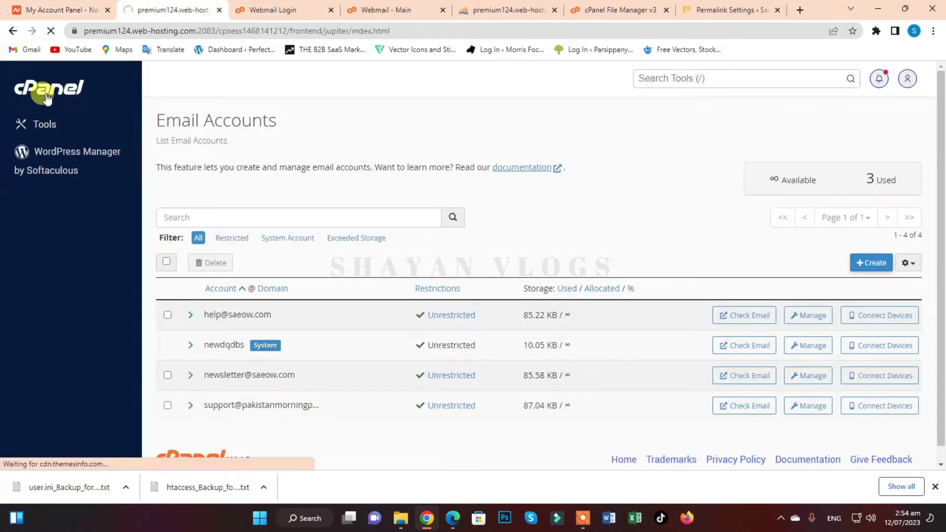
pyautogui.scroll(-7, 333, 290)
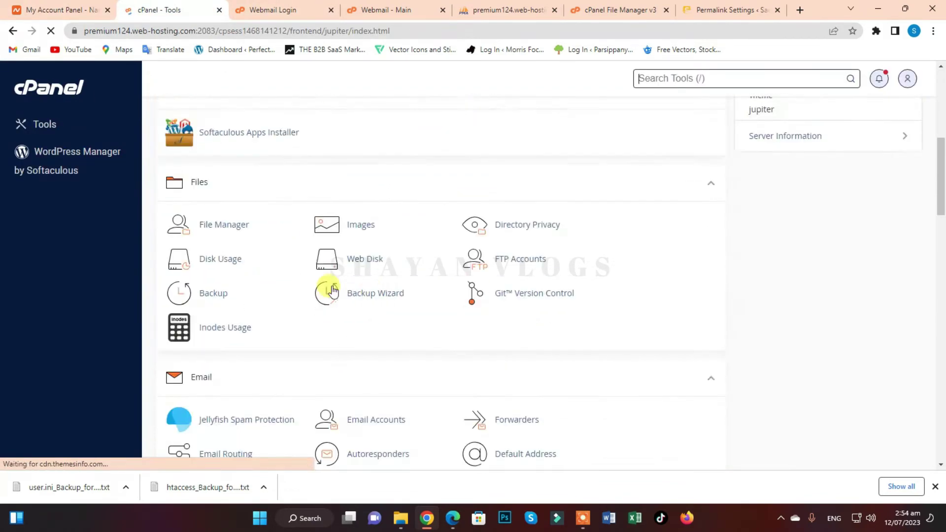
pyautogui.scroll(8, 468, 280)
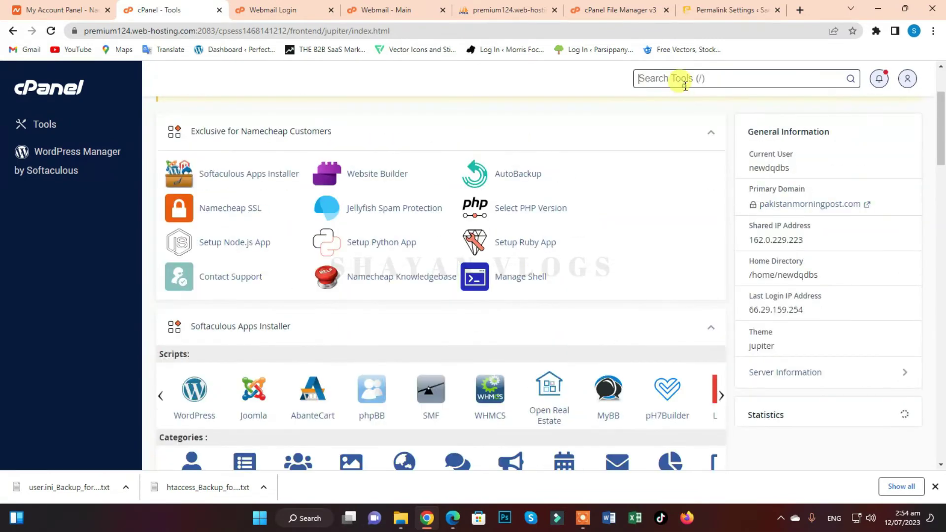
pyautogui.click(685, 84)
pyautogui.write('emai')
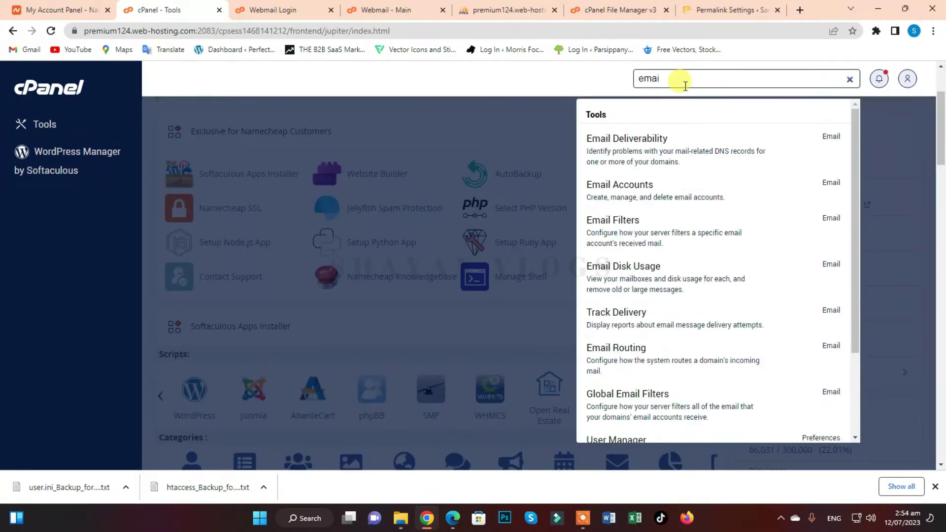
pyautogui.click(641, 186)
pyautogui.click(281, 9)
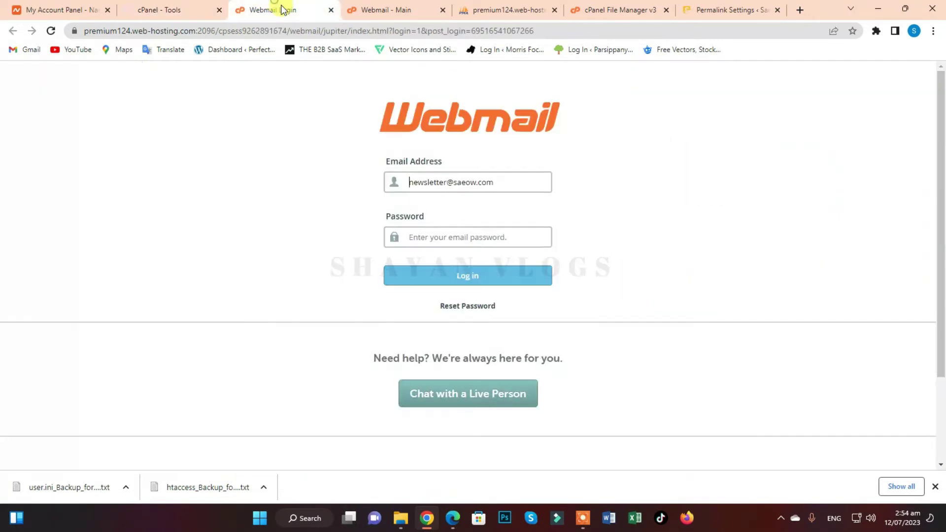
pyautogui.click(330, 10)
pyautogui.click(331, 10)
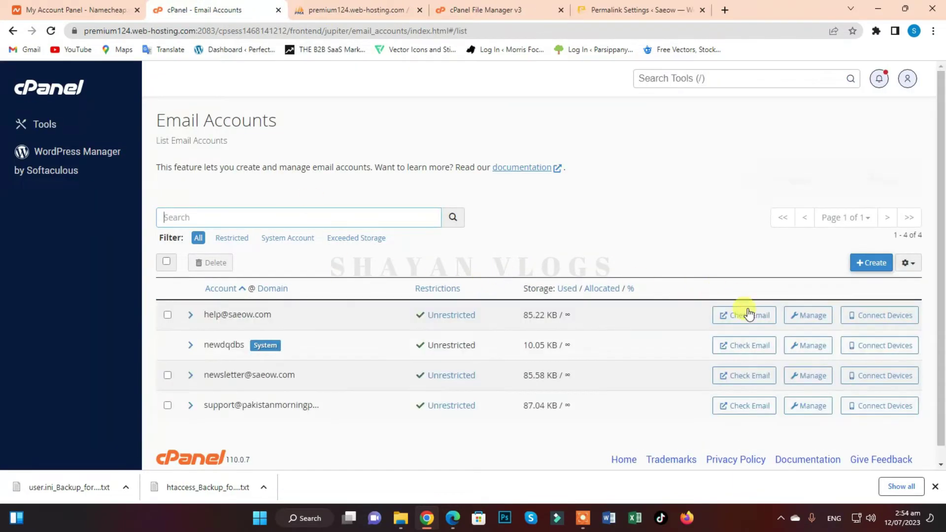
pyautogui.click(749, 313)
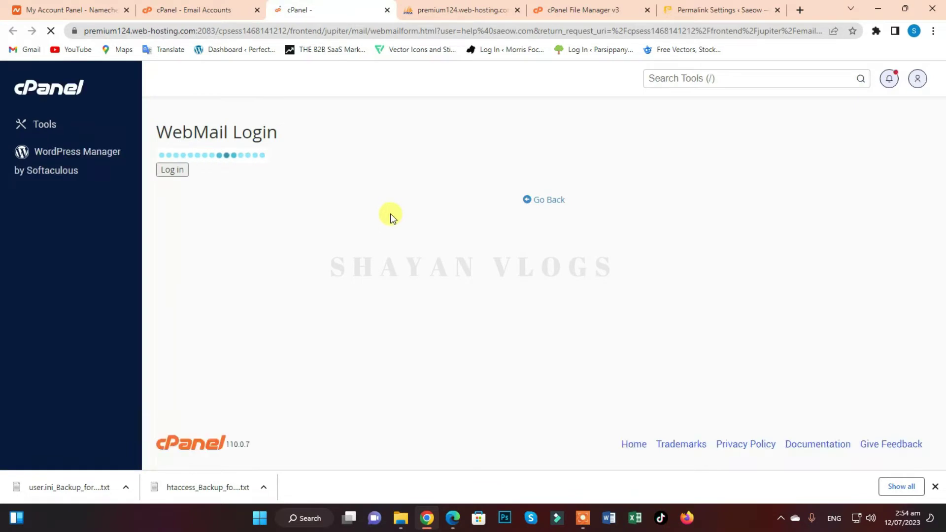
pyautogui.click(192, 10)
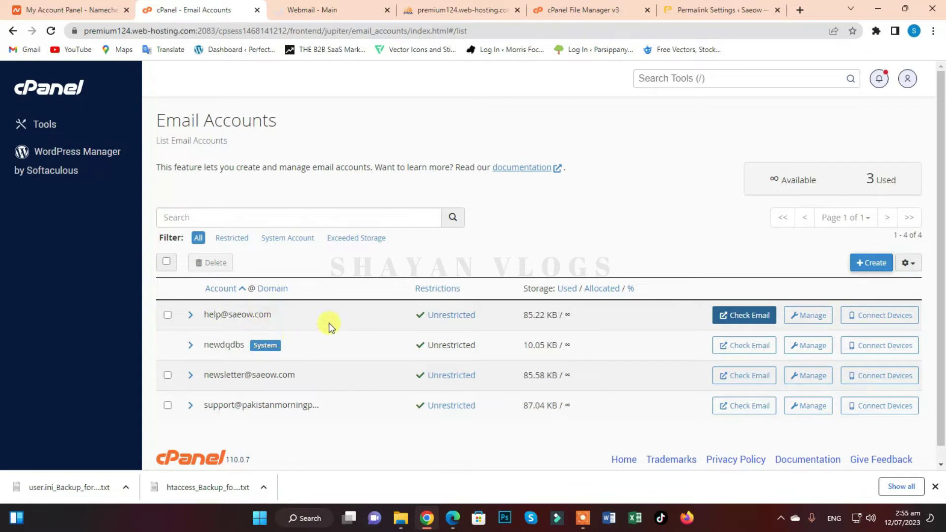
pyautogui.hotkey('ctrl', 'Tab')
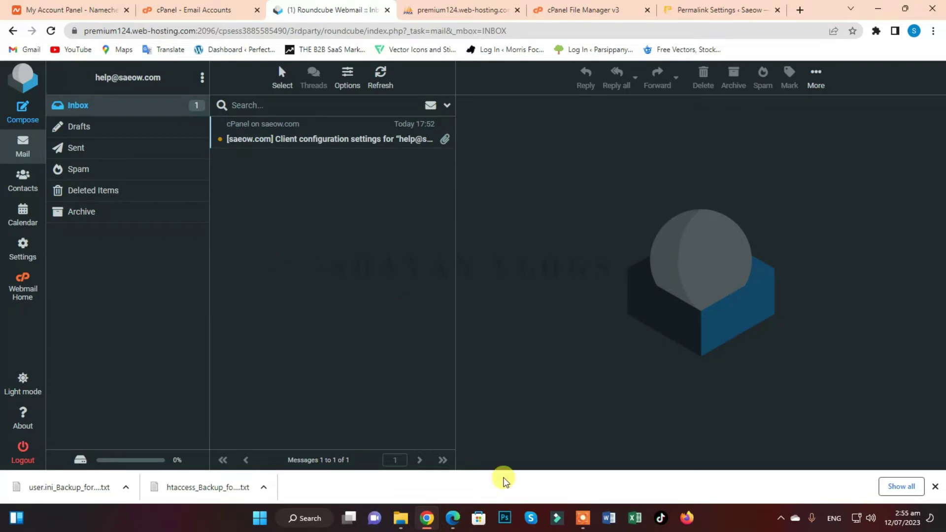
pyautogui.click(194, 10)
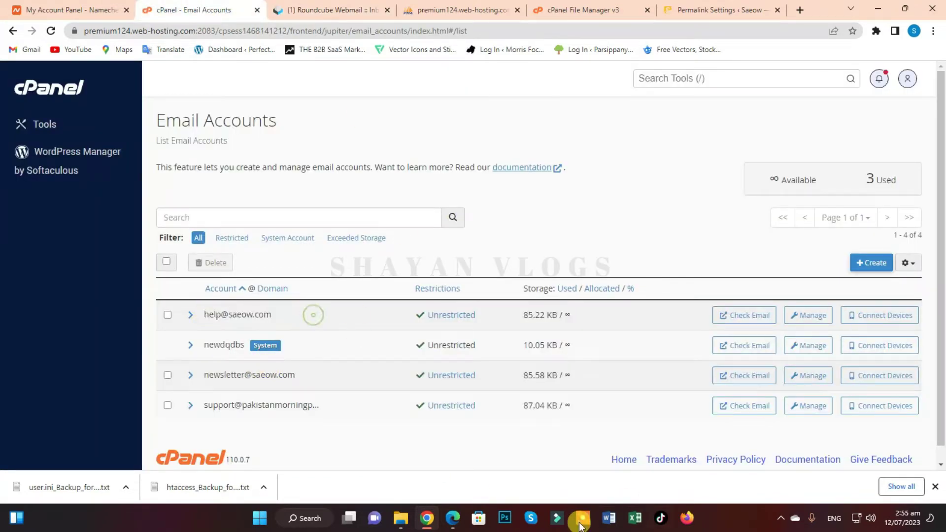
# - Open mail/saeow.com/help, select the cur and tmp folders, and bring up their context menu
pyautogui.click(453, 518)
pyautogui.click(212, 171)
pyautogui.doubleClick(212, 170)
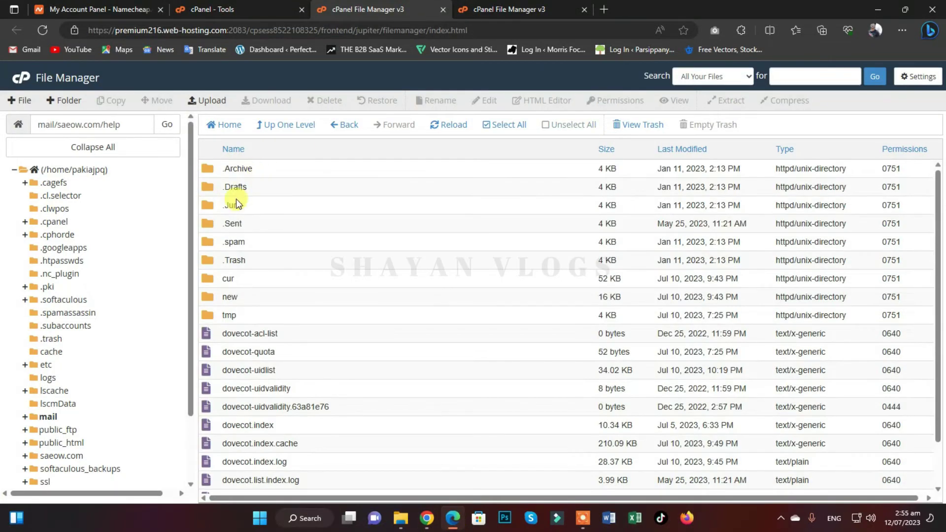
pyautogui.scroll(-1, 274, 320)
pyautogui.scroll(2, 221, 305)
pyautogui.click(213, 278)
pyautogui.keyDown('ctrl'); pyautogui.click(211, 315); pyautogui.keyUp('ctrl')
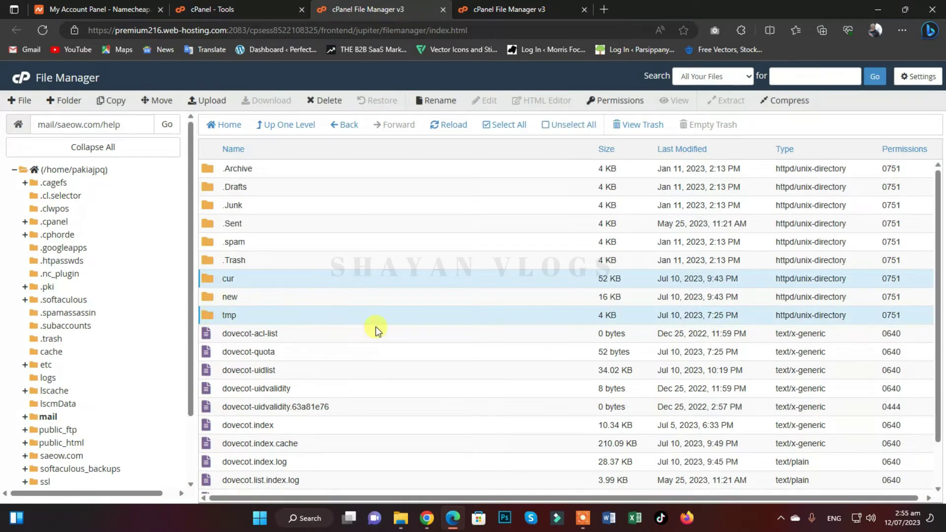
pyautogui.scroll(-1, 376, 330)
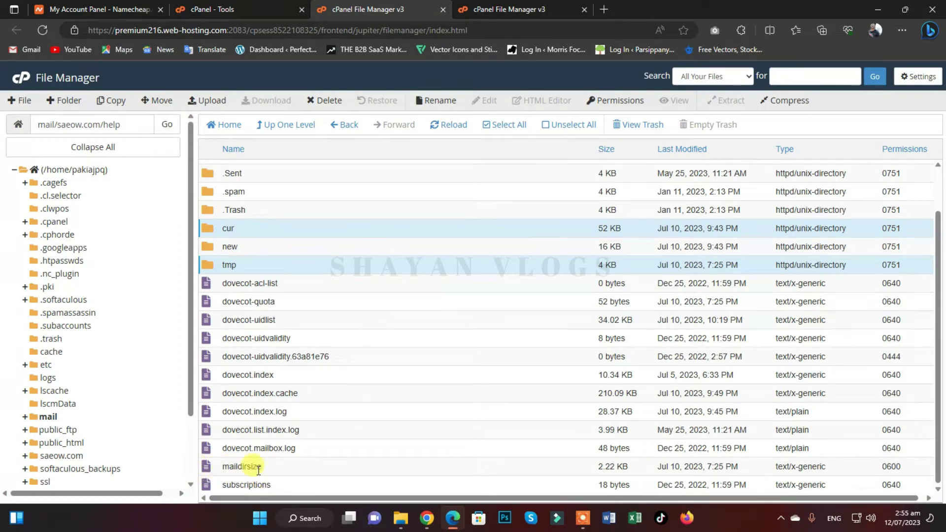
pyautogui.scroll(1, 290, 351)
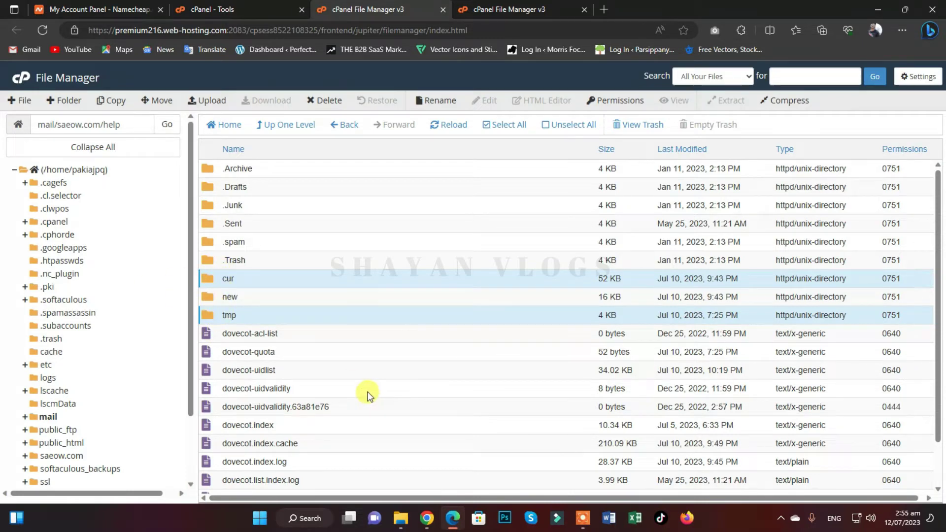
pyautogui.rightClick(218, 278)
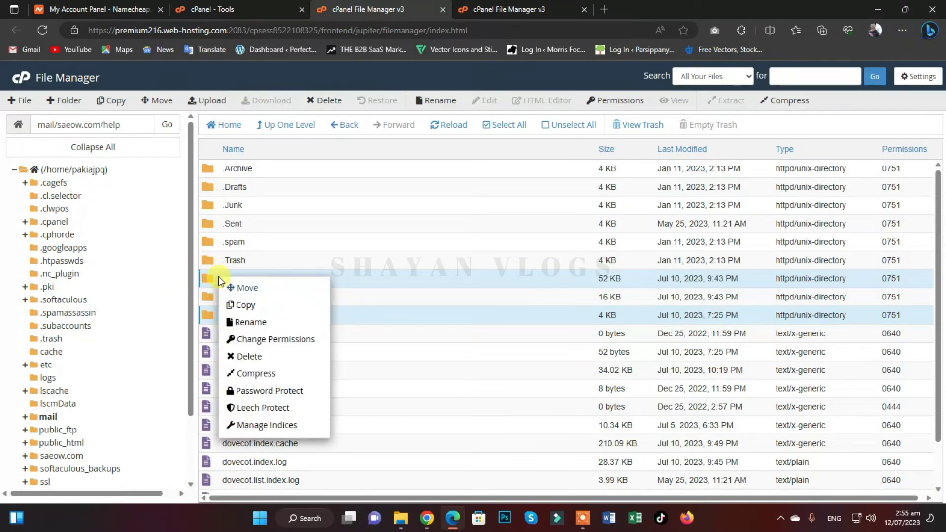
# - Compress cur and tmp into a cur.zip Zip archive and reload the listing
pyautogui.click(256, 374)
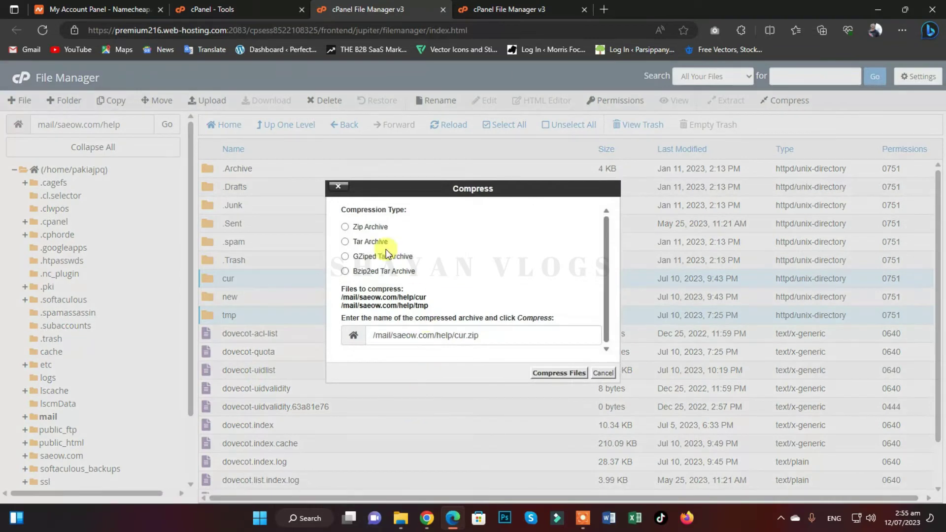
pyautogui.click(571, 373)
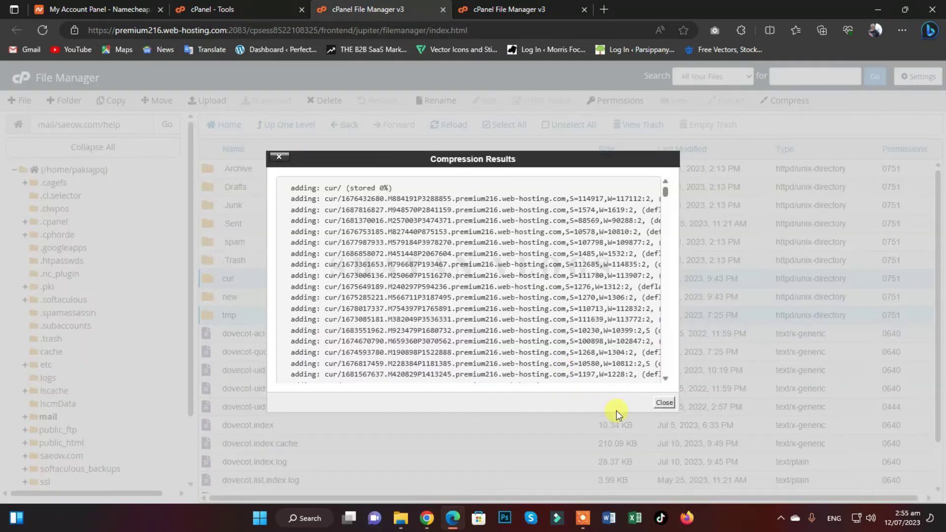
pyautogui.click(664, 402)
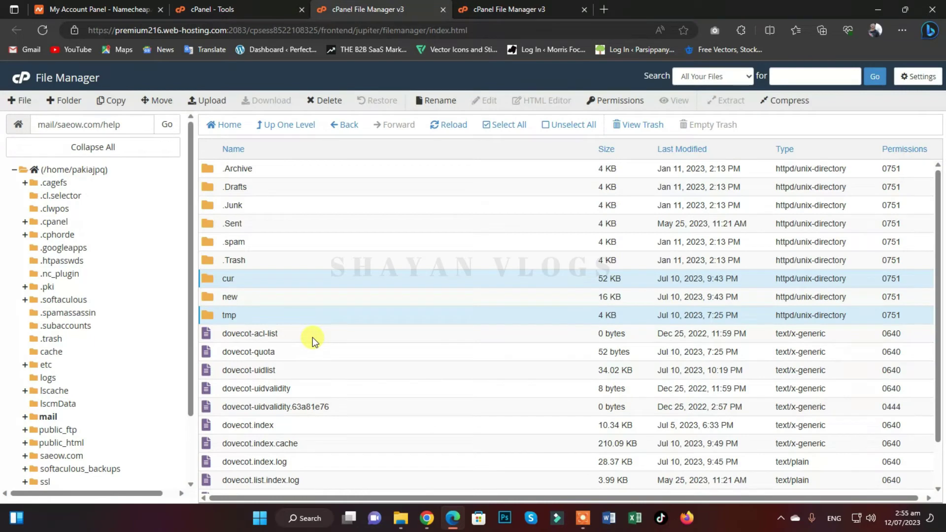
pyautogui.scroll(-1, 296, 354)
pyautogui.scroll(1, 283, 296)
pyautogui.click(449, 124)
# - Download the 23.73 MB cur.zip to the computer
pyautogui.rightClick(221, 336)
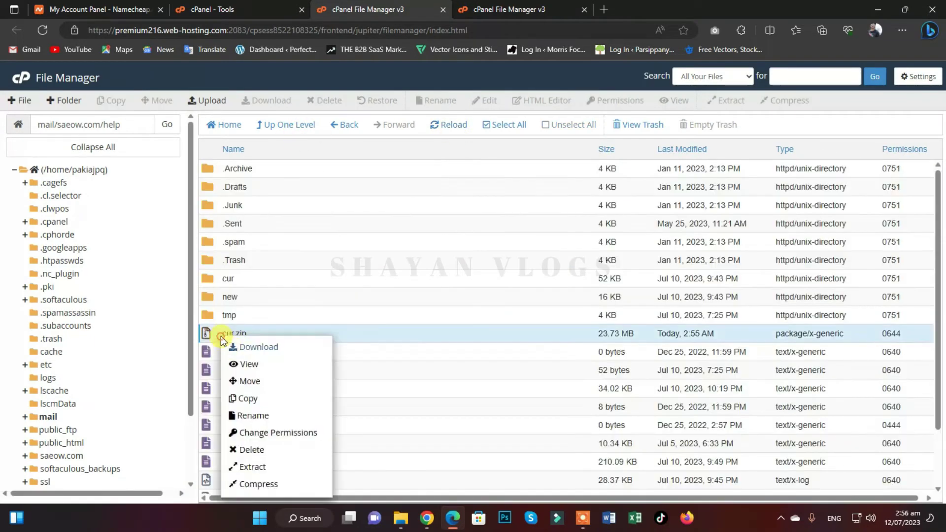
pyautogui.click(242, 345)
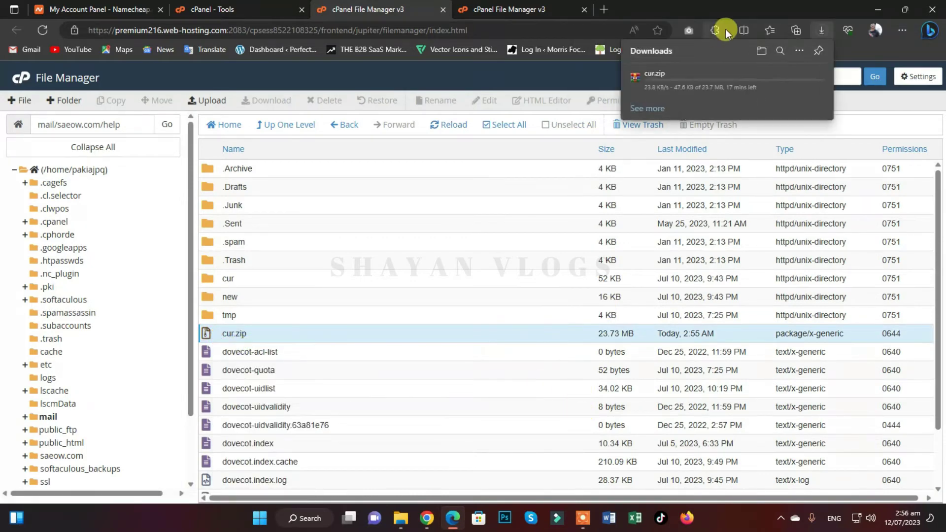
pyautogui.moveTo(709, 97)
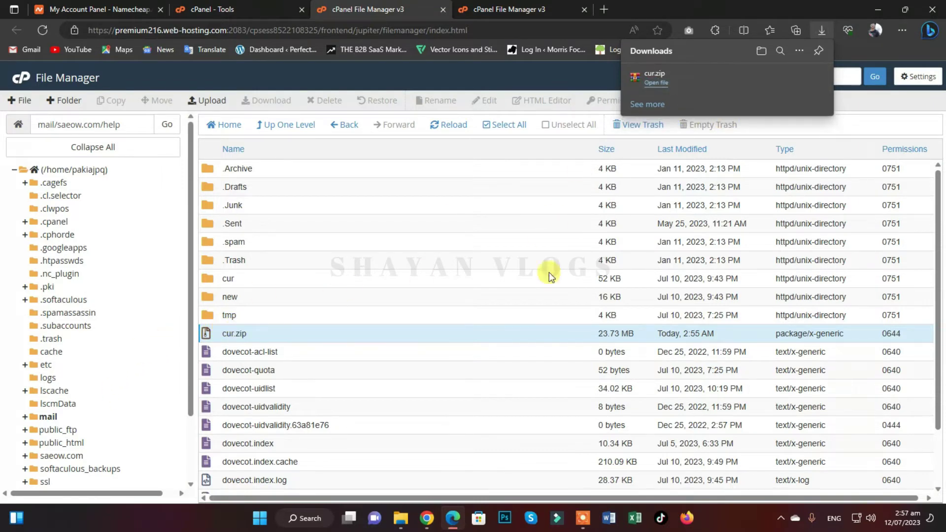
pyautogui.click(427, 517)
# - On the new host's cPanel, search 'file' and open File Manager
pyautogui.click(443, 10)
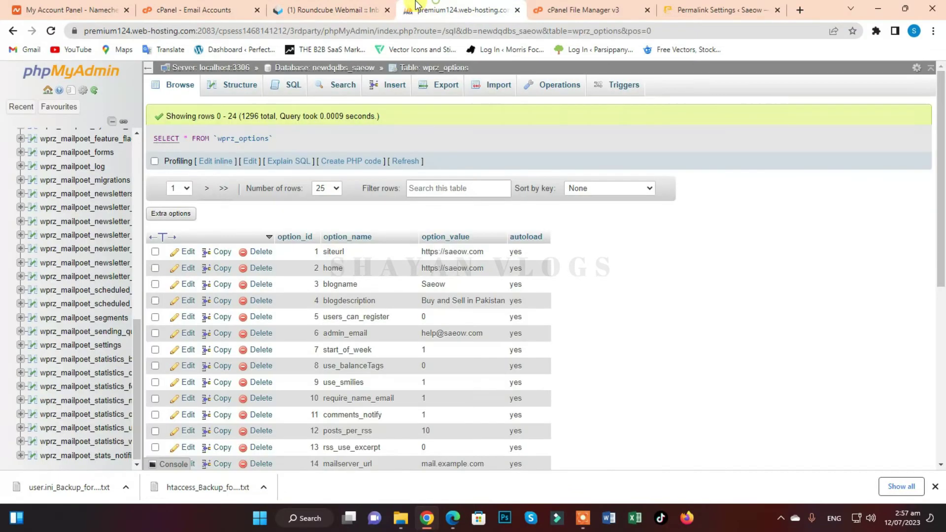
pyautogui.click(335, 10)
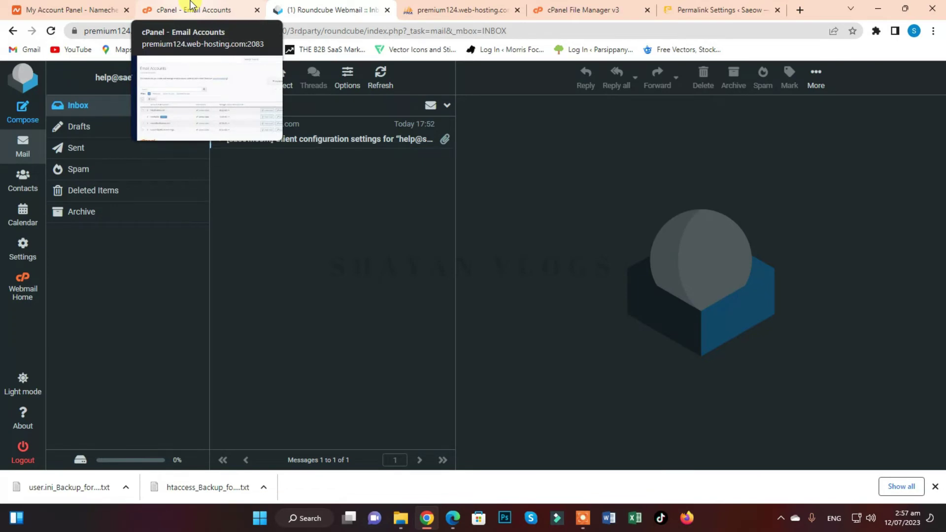
pyautogui.click(191, 6)
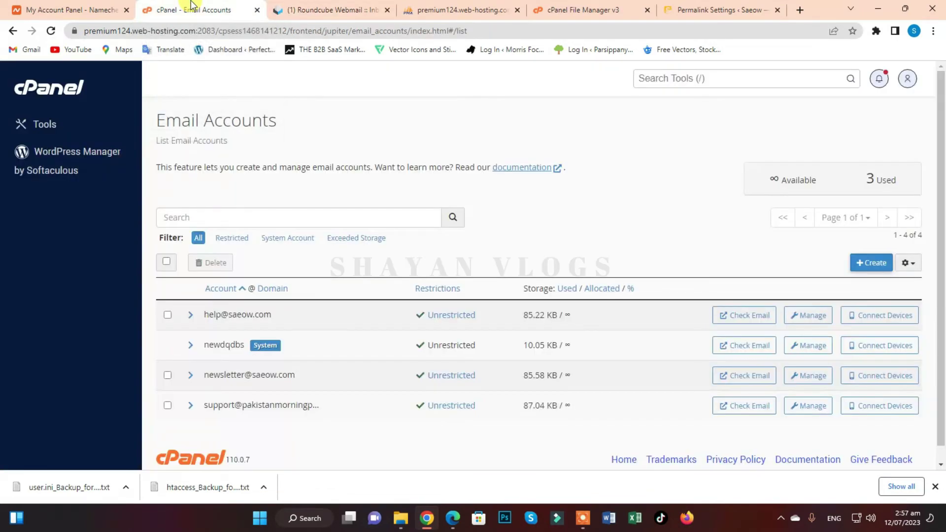
pyautogui.click(55, 88)
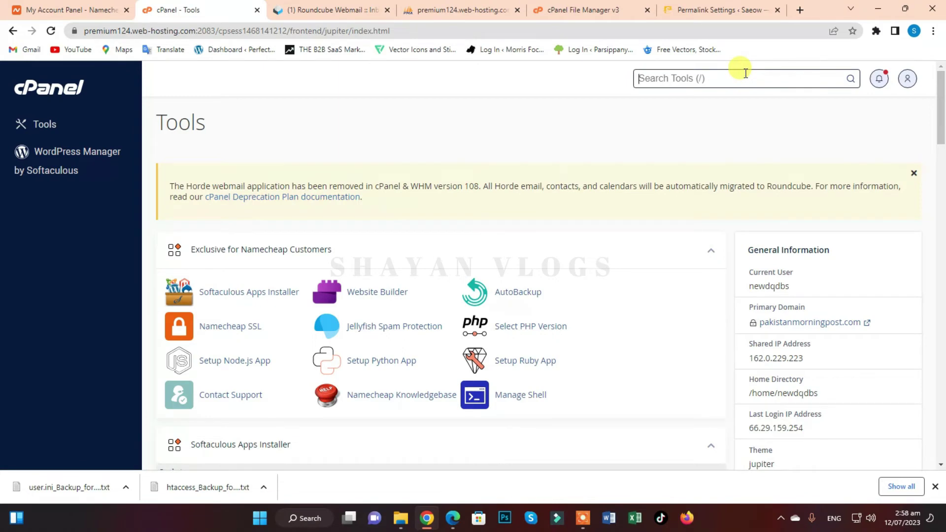
pyautogui.write('file')
pyautogui.click(636, 138)
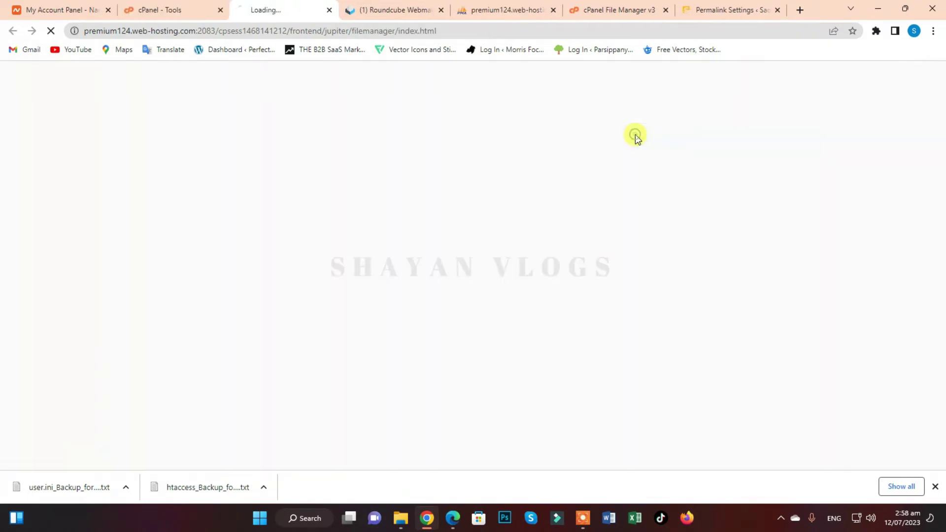
# - Navigate File Manager into mail/saeow.com/help
pyautogui.scroll(-3, 299, 260)
pyautogui.doubleClick(211, 304)
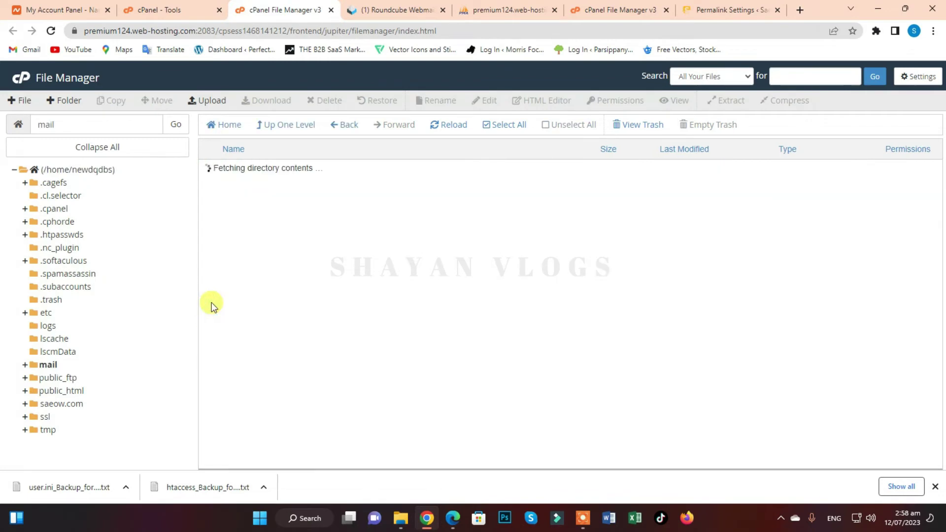
pyautogui.scroll(-2, 243, 307)
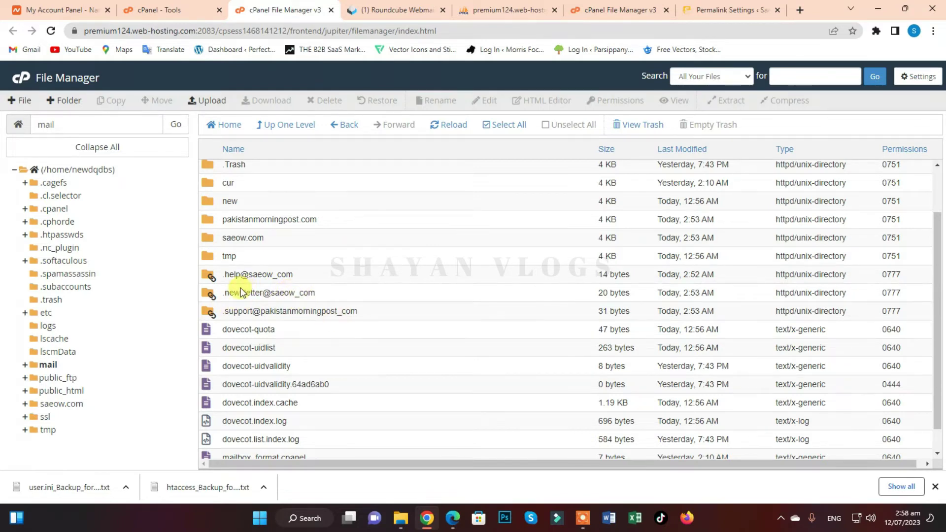
pyautogui.scroll(1, 241, 292)
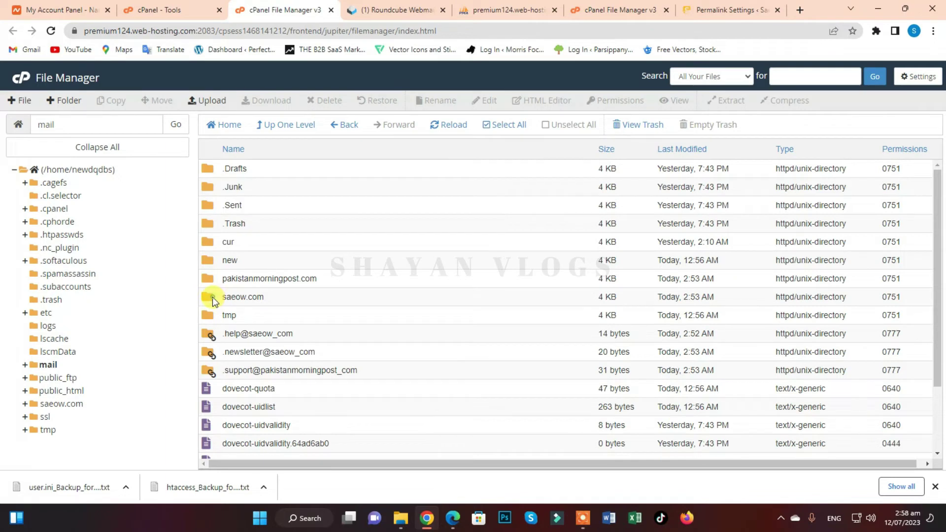
pyautogui.doubleClick(215, 298)
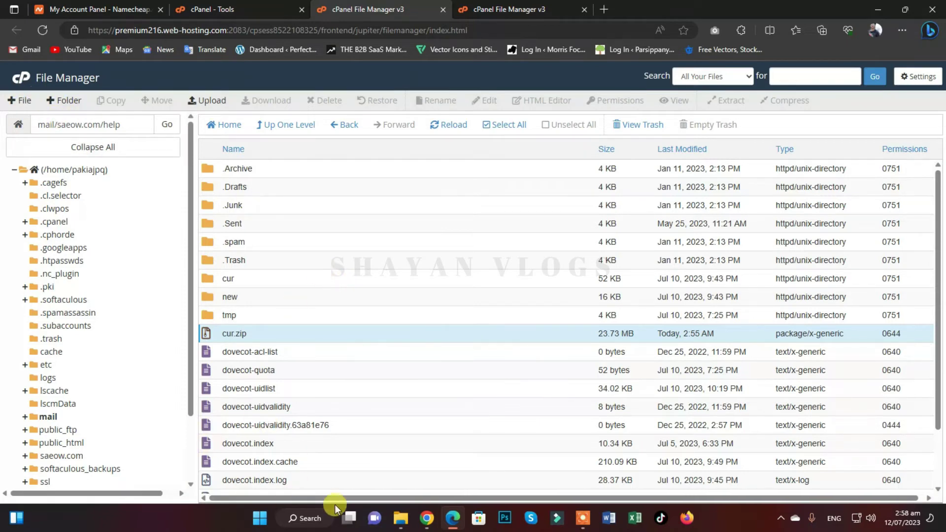
pyautogui.click(426, 517)
pyautogui.doubleClick(212, 165)
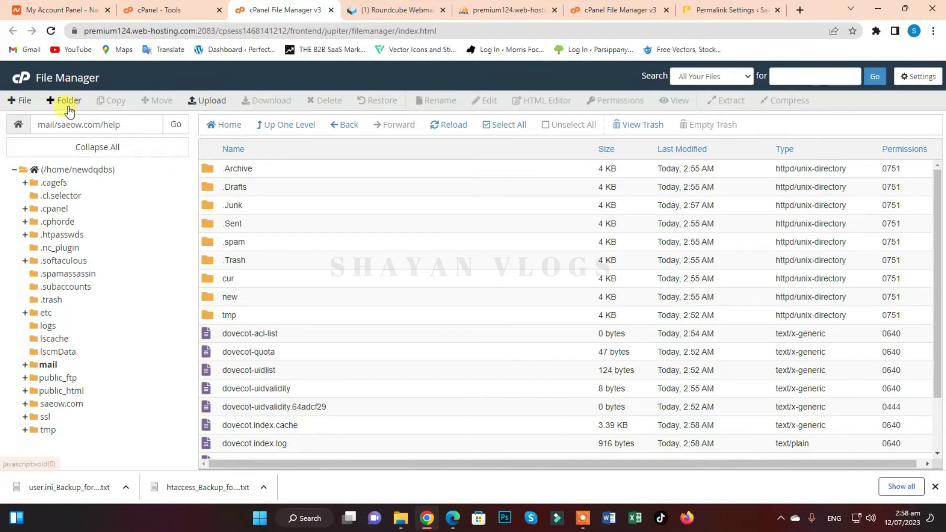
# - Move the help mailbox's old cur and tmp folders to the trash
pyautogui.click(220, 101)
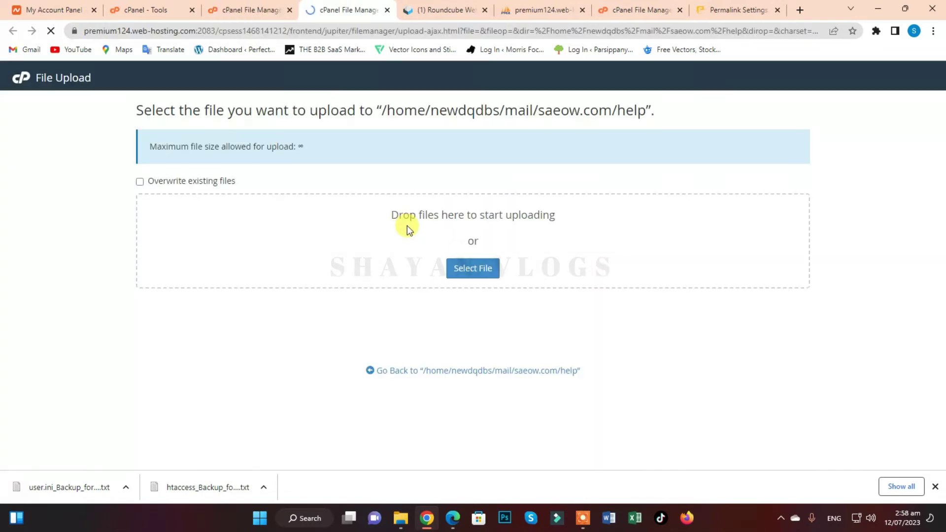
pyautogui.click(224, 7)
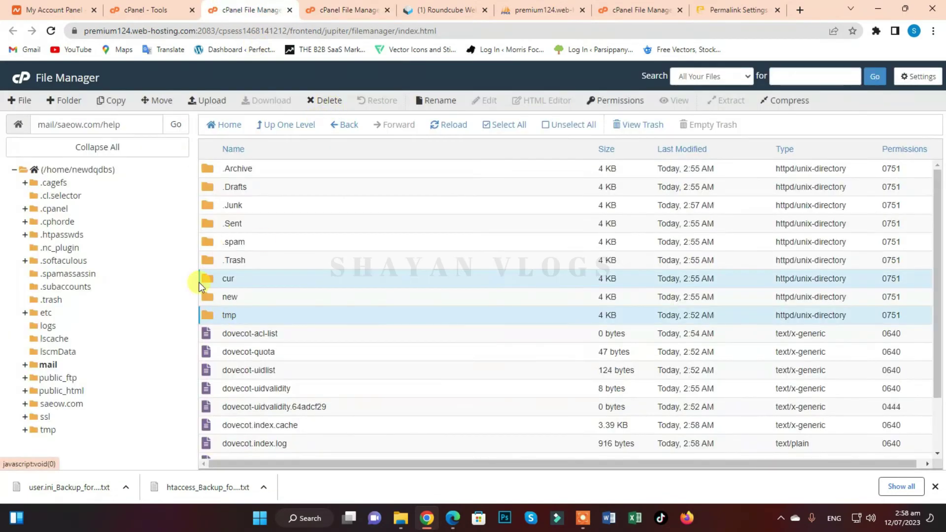
pyautogui.click(328, 100)
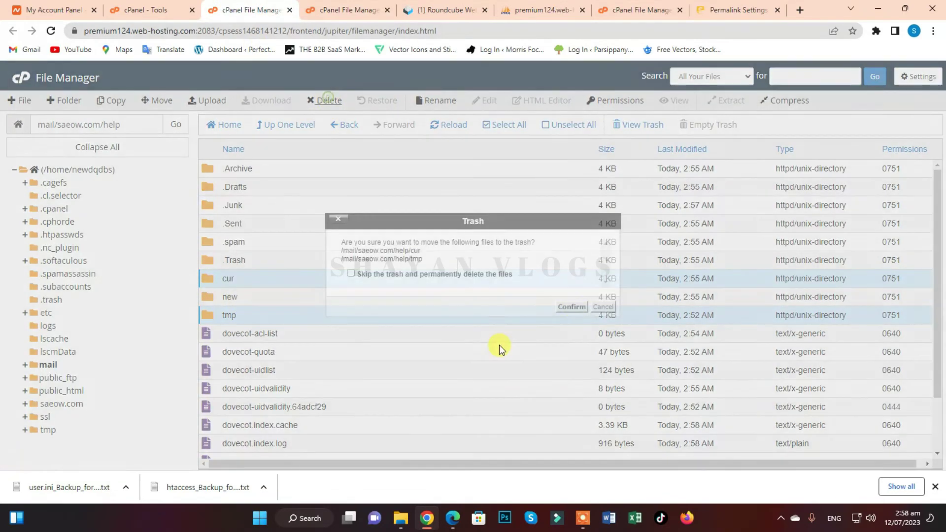
pyautogui.click(578, 304)
# - Upload cur.zip from the Downloads folder into the help folder
pyautogui.click(211, 100)
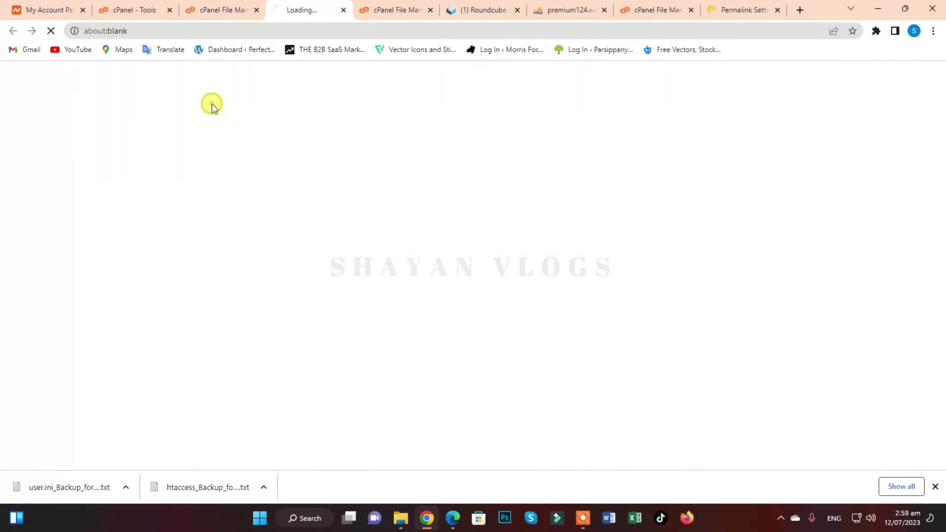
pyautogui.click(430, 11)
pyautogui.click(473, 269)
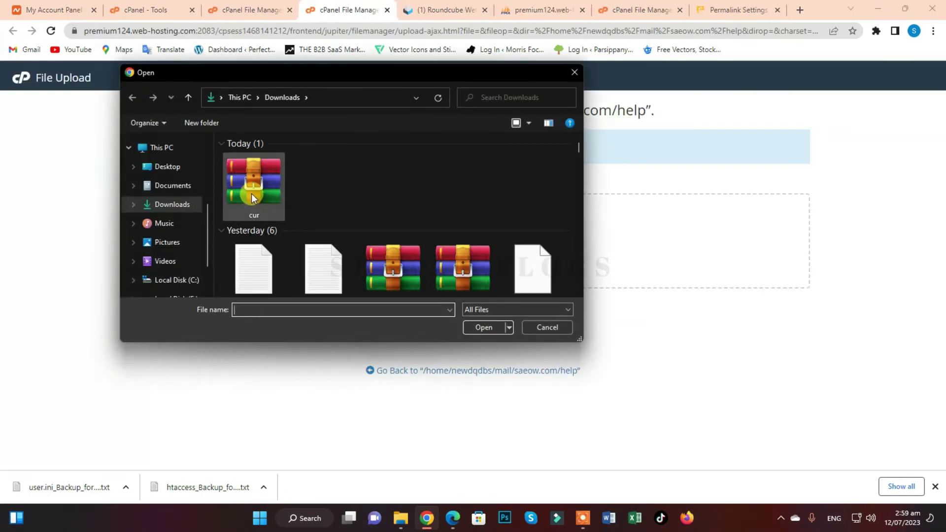
pyautogui.doubleClick(251, 193)
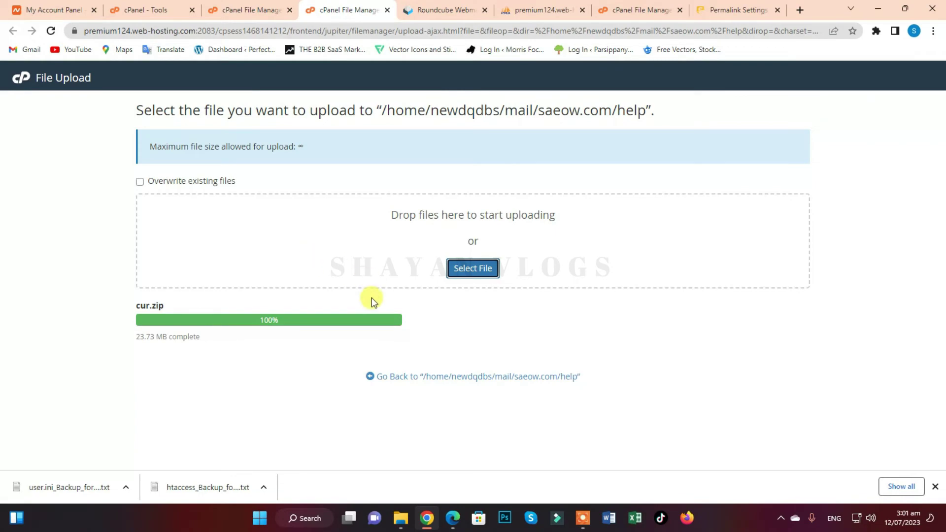
pyautogui.click(452, 378)
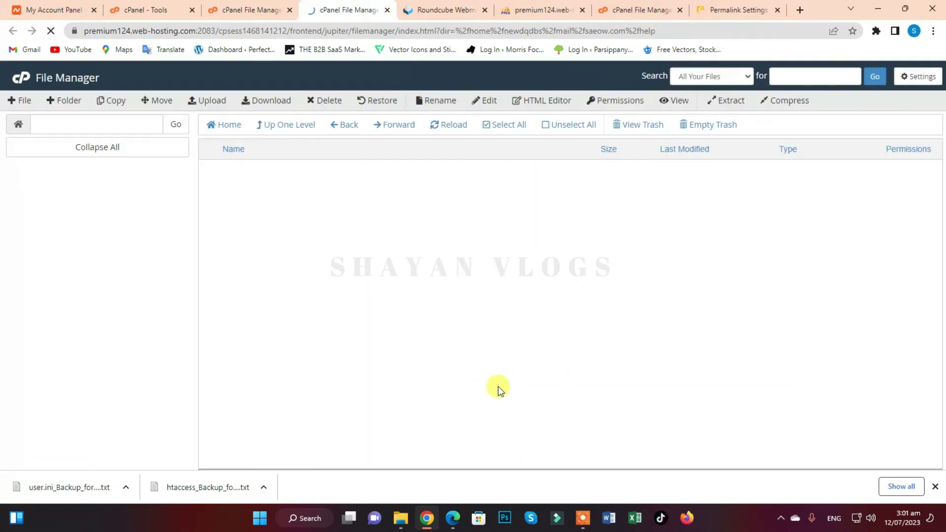
# - Extract cur.zip into the help folder and refresh the listing
pyautogui.rightClick(209, 335)
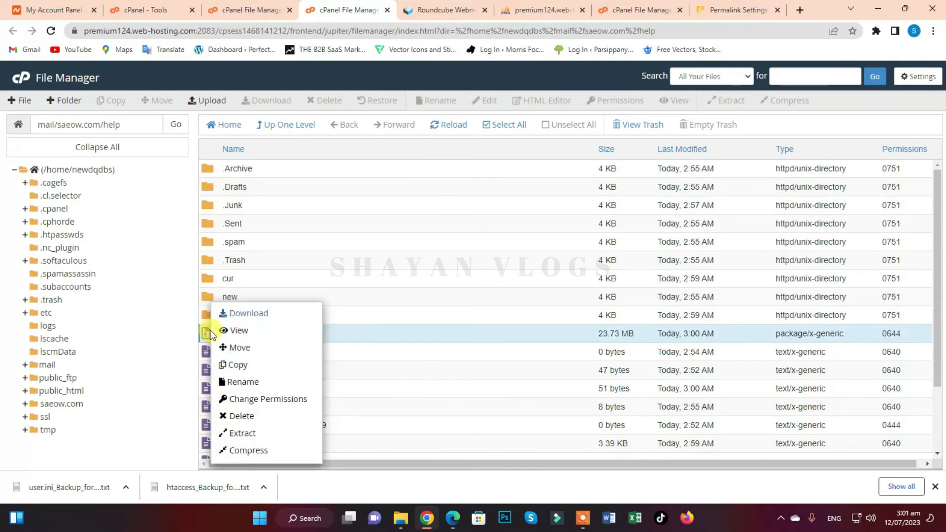
pyautogui.click(241, 433)
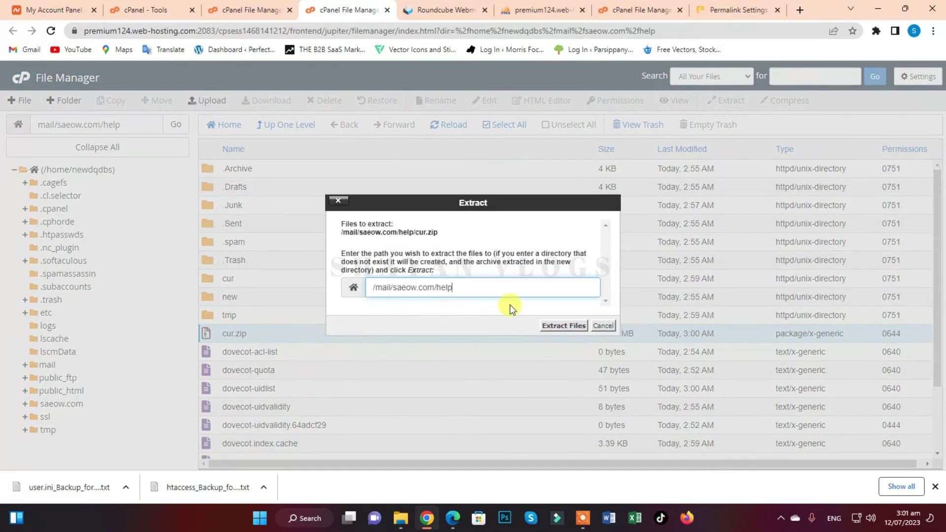
pyautogui.click(550, 326)
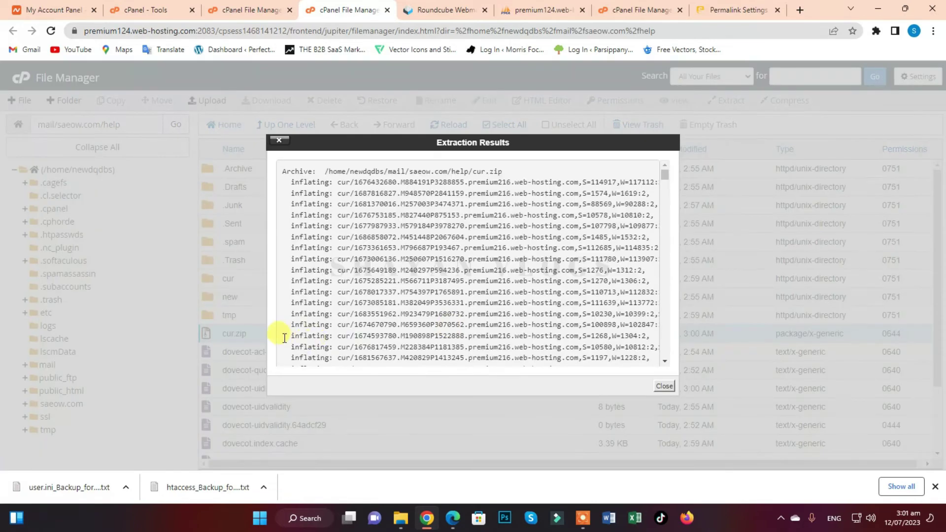
pyautogui.click(661, 387)
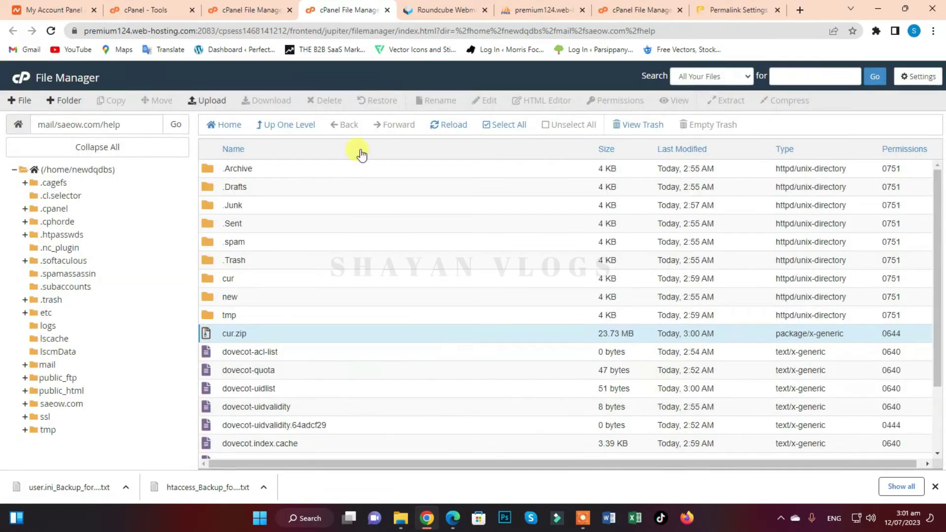
pyautogui.click(442, 129)
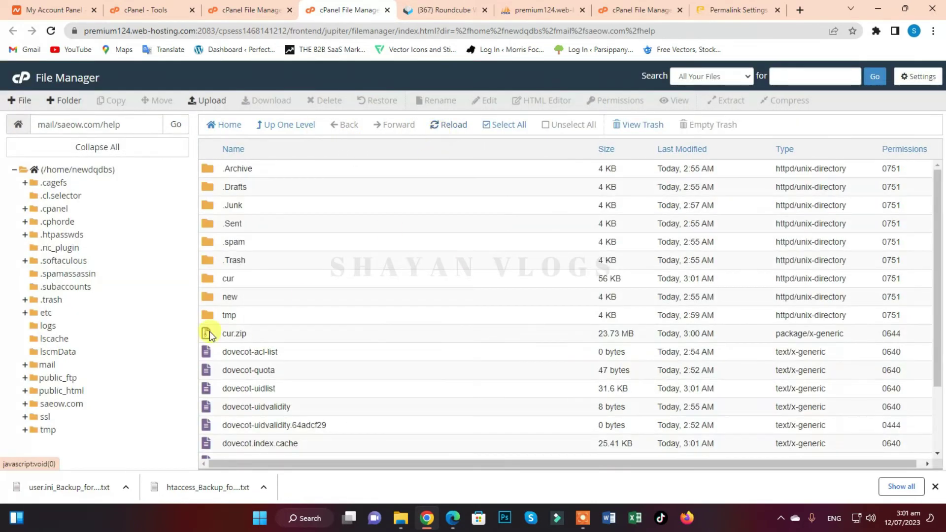
# - Move the uploaded cur.zip to the trash
pyautogui.click(210, 334)
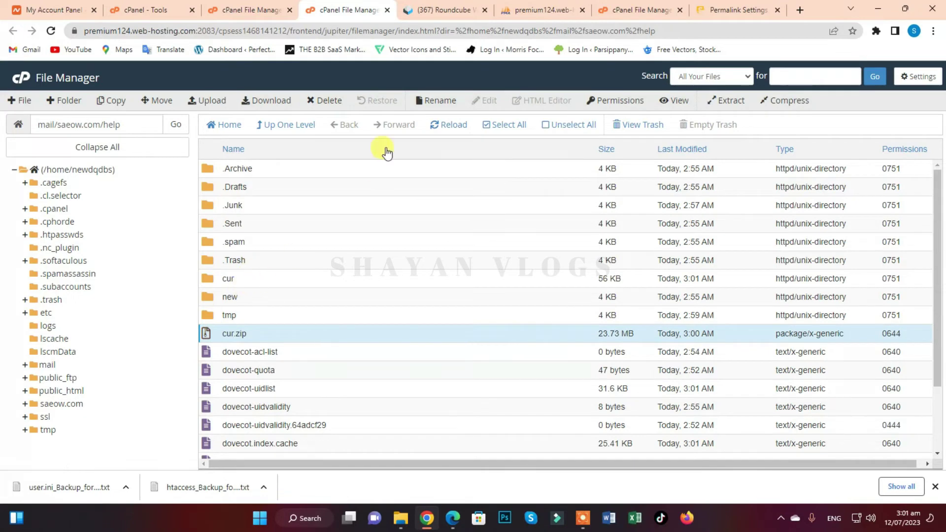
pyautogui.click(318, 100)
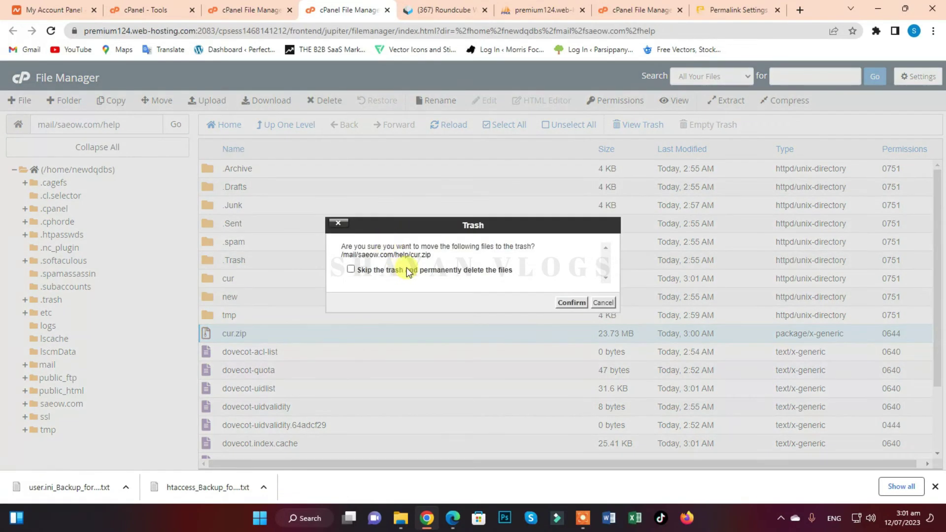
pyautogui.click(570, 303)
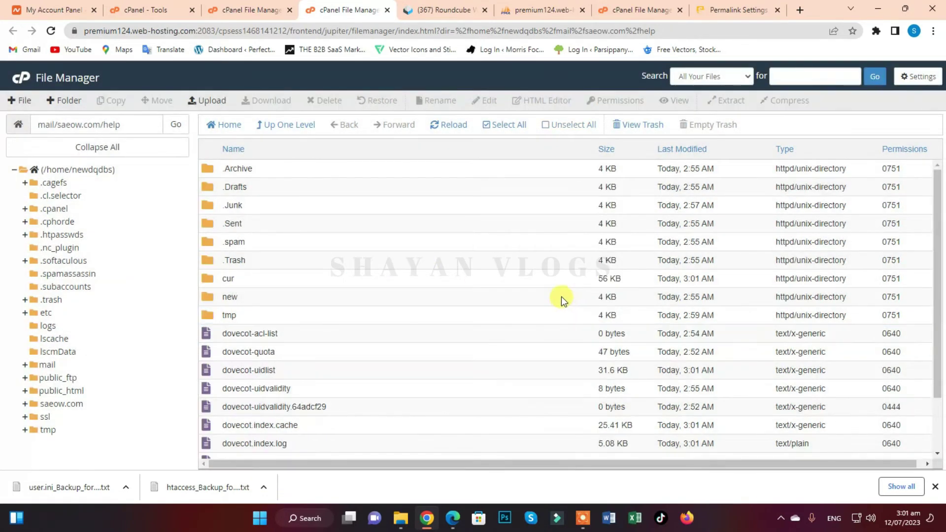
# - Browse the help inbox in Roundcube to review the migrated 436 messages
pyautogui.click(465, 5)
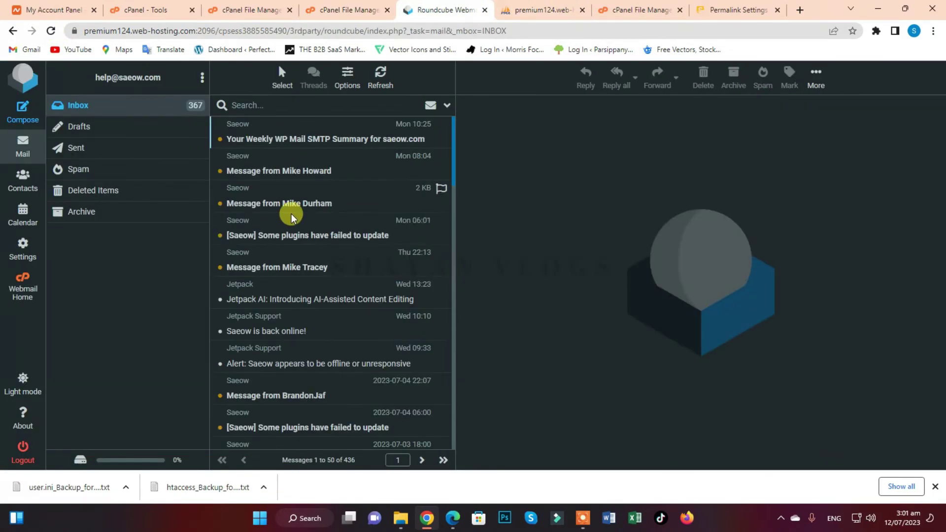
pyautogui.scroll(-10, 281, 287)
pyautogui.scroll(-5, 291, 295)
pyautogui.scroll(9, 293, 291)
pyautogui.scroll(5, 275, 246)
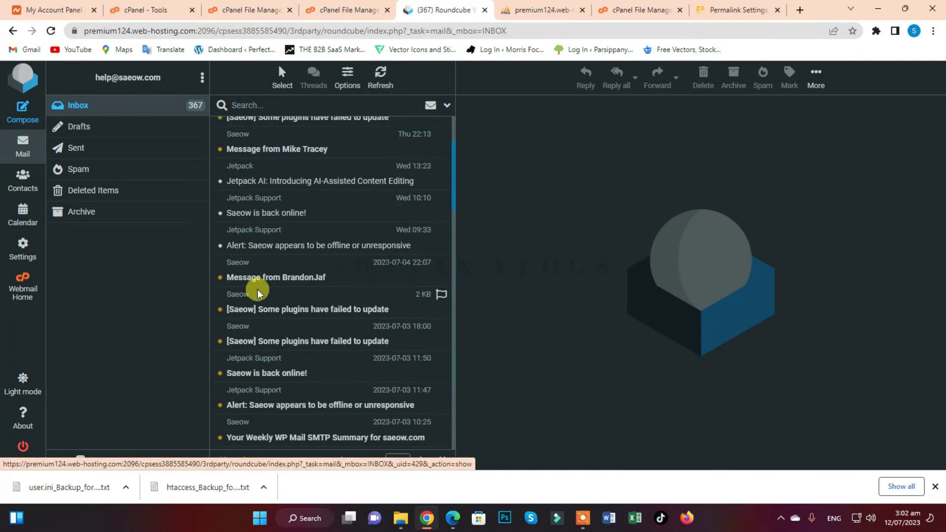
pyautogui.scroll(-2, 276, 300)
pyautogui.scroll(-2, 288, 294)
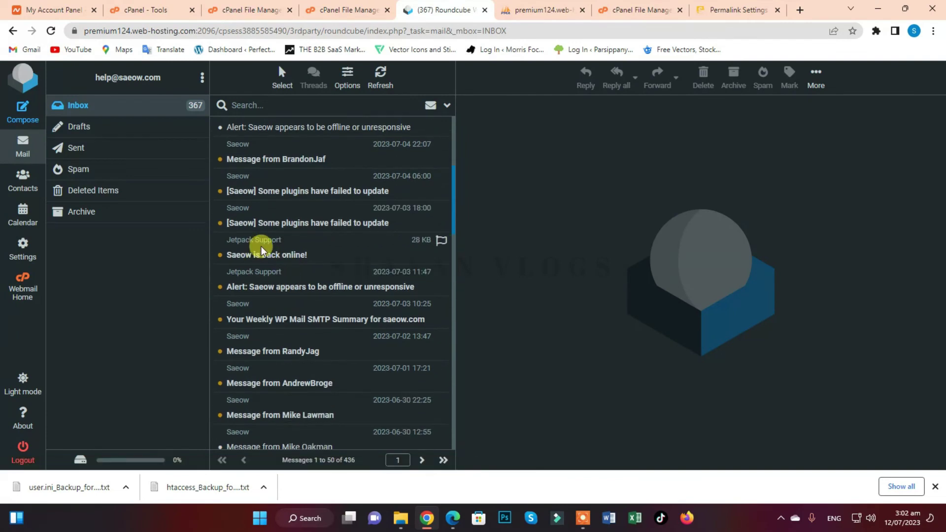
pyautogui.scroll(5, 345, 297)
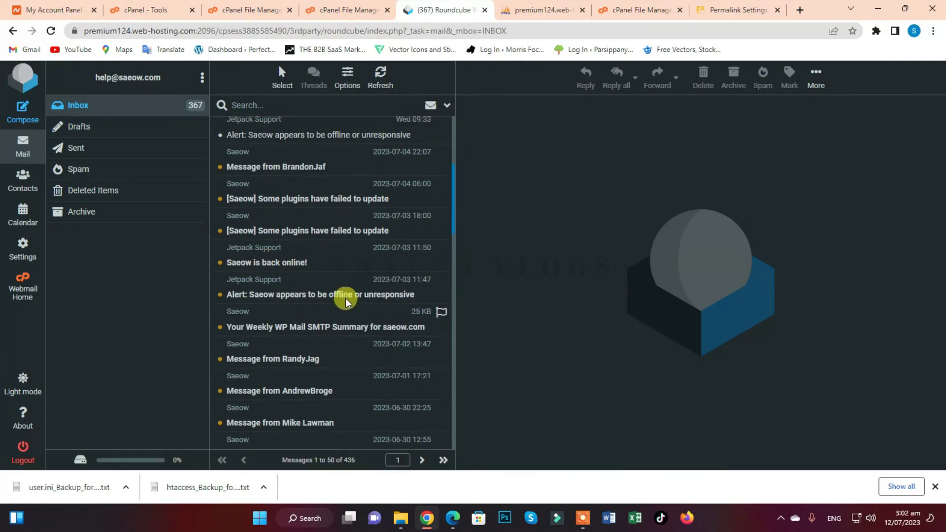
# - Open the Weekly WP Mail SMTP Summary email and allow its remote content to load
pyautogui.doubleClick(324, 176)
pyautogui.click(323, 176)
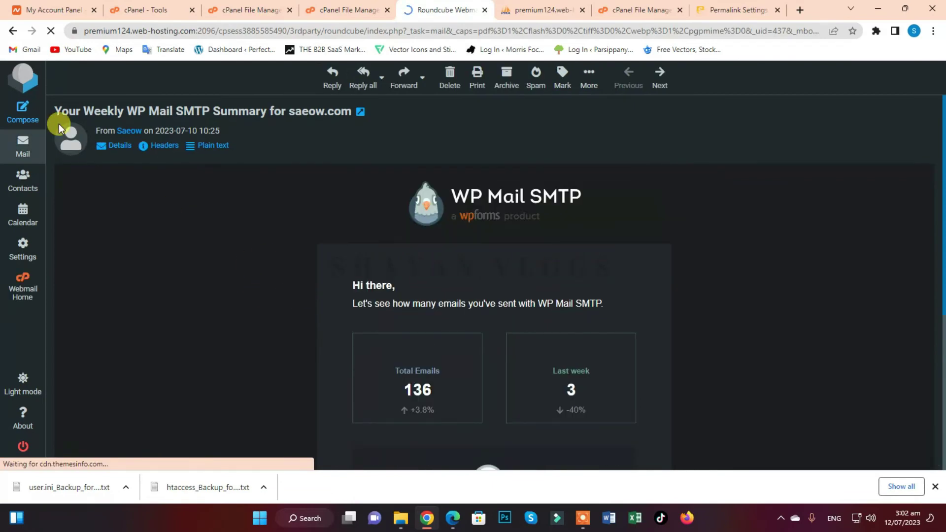
pyautogui.click(355, 7)
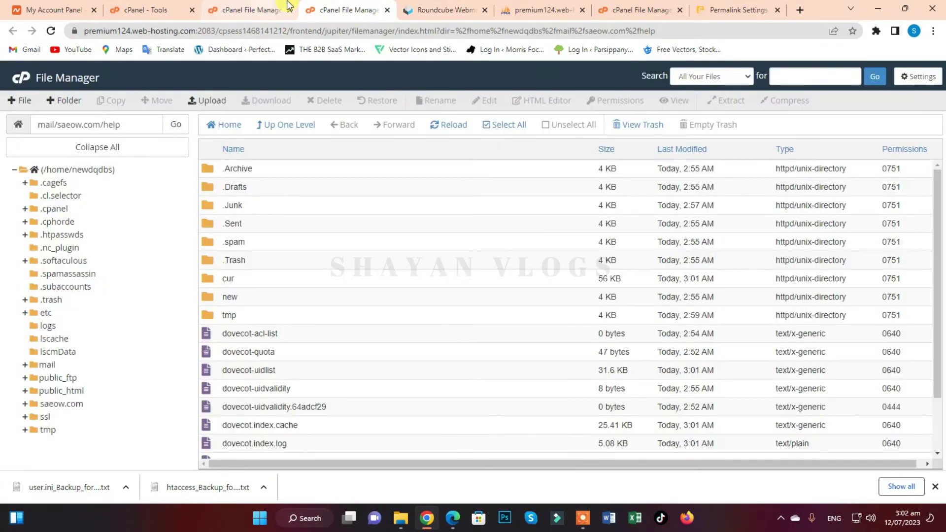
pyautogui.click(449, 8)
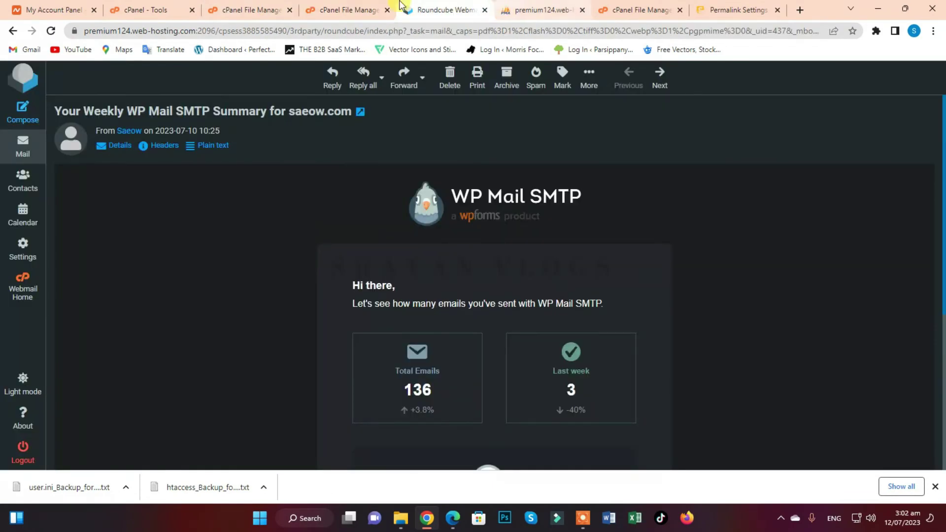
pyautogui.click(345, 8)
pyautogui.click(251, 9)
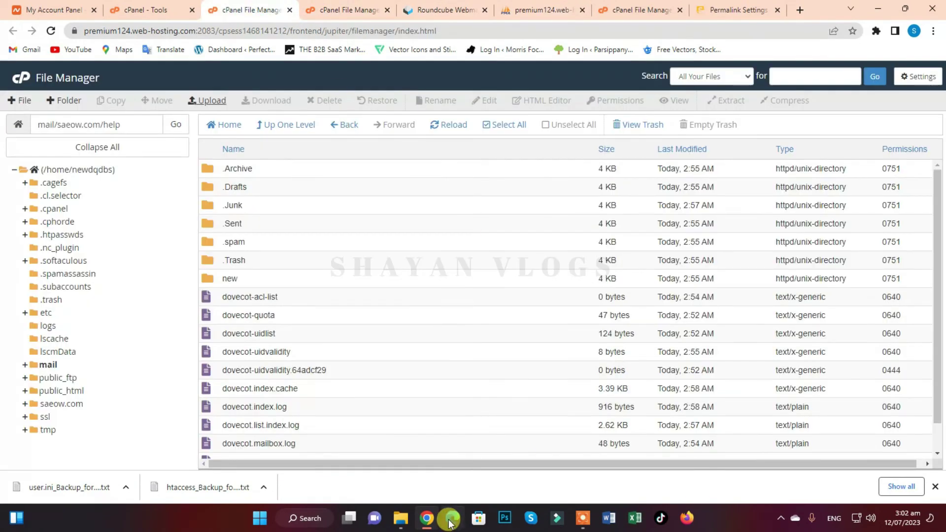
pyautogui.click(450, 520)
pyautogui.click(275, 123)
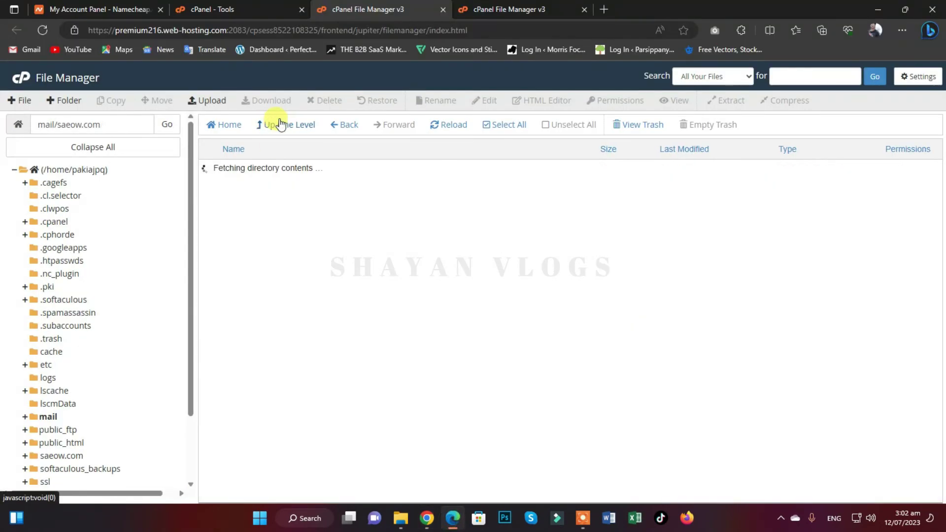
pyautogui.doubleClick(208, 192)
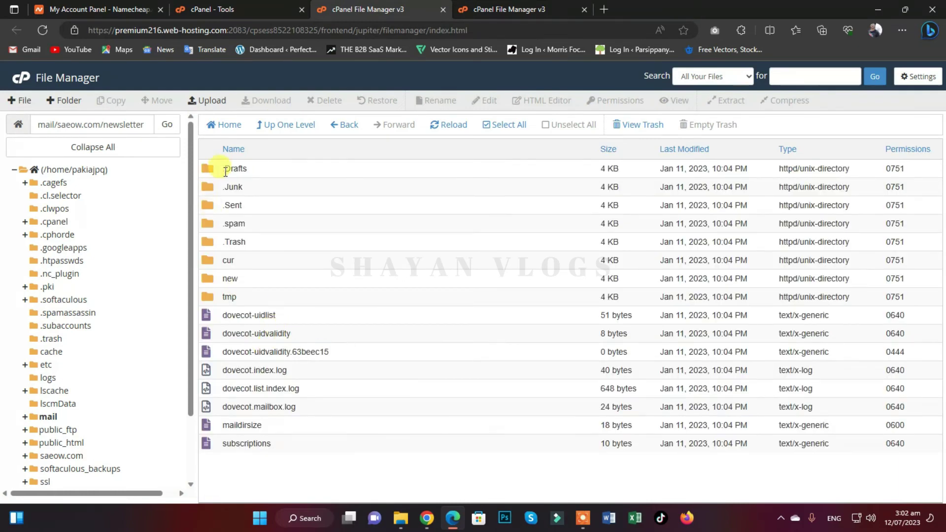
pyautogui.click(209, 265)
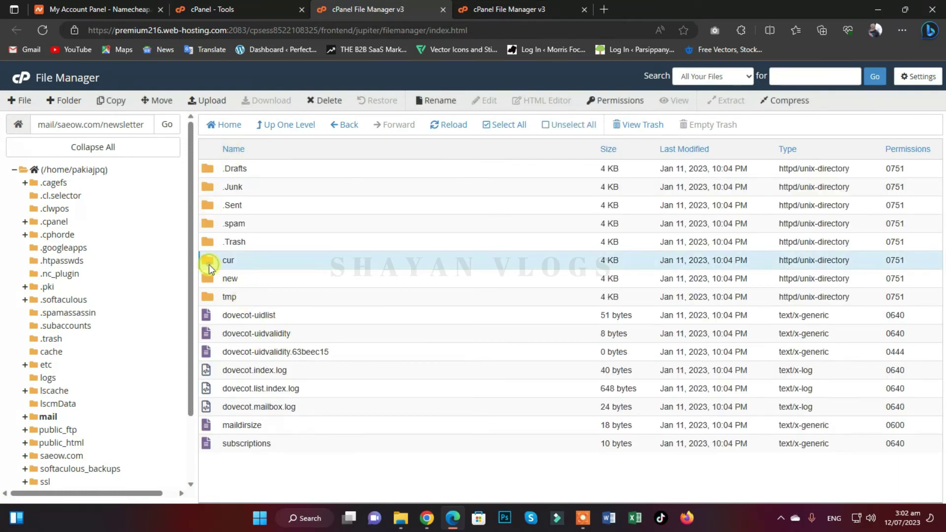
pyautogui.keyDown('ctrl'); pyautogui.click(212, 296); pyautogui.keyUp('ctrl')
pyautogui.rightClick(212, 297)
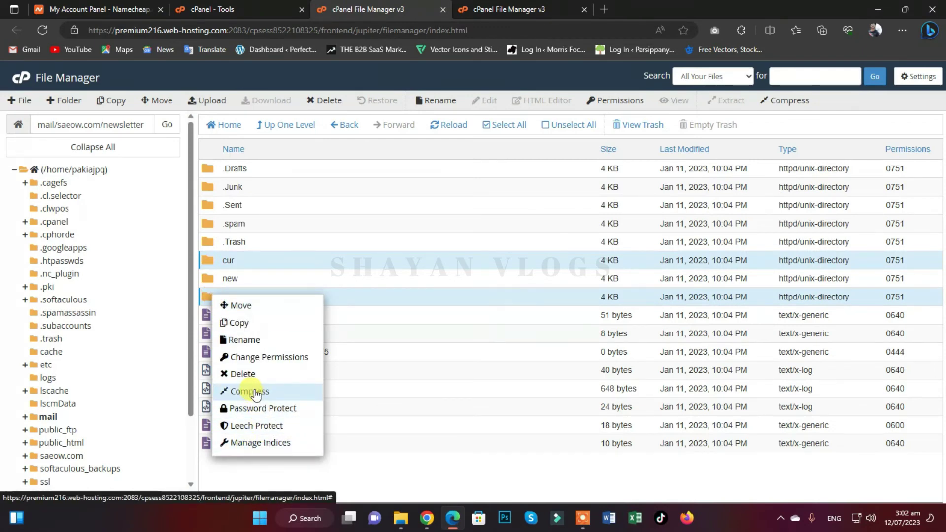
pyautogui.click(460, 426)
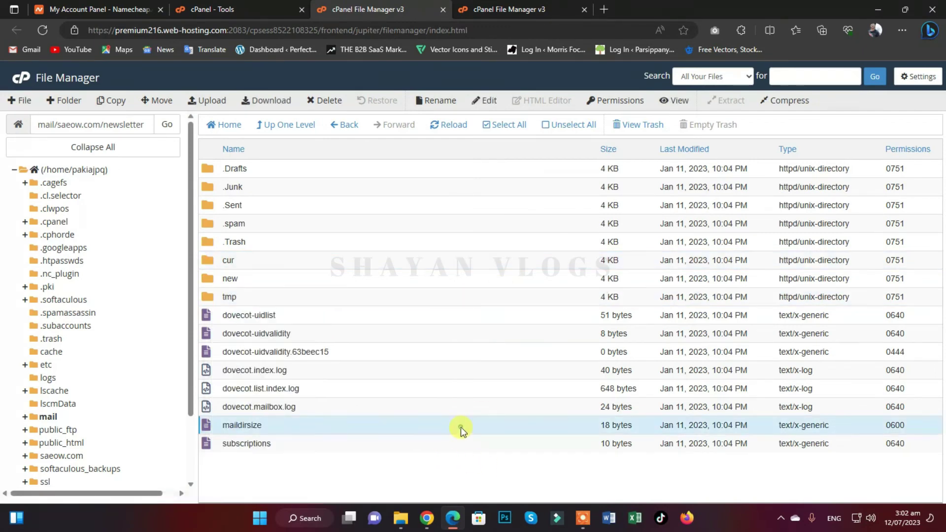
pyautogui.click(423, 526)
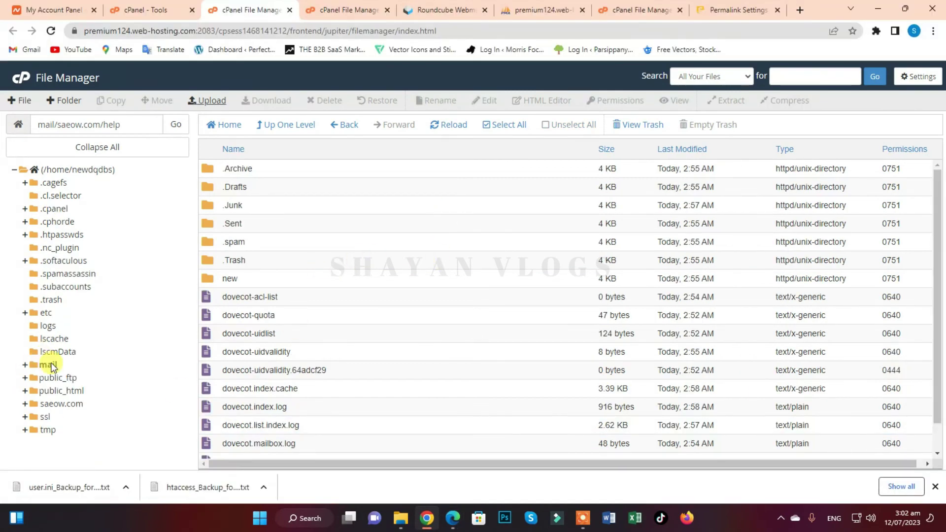
# - In File Manager, go from the home directory into the mail folder
pyautogui.click(51, 366)
pyautogui.click(20, 172)
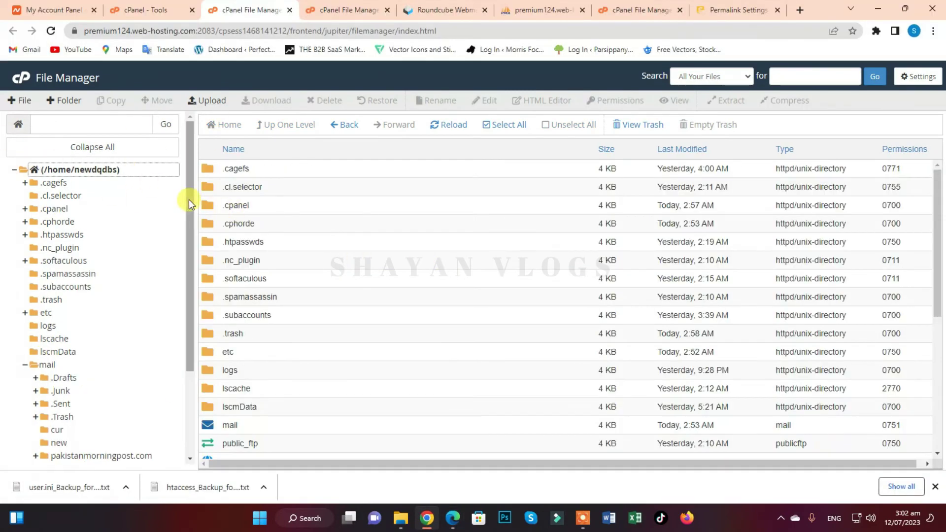
pyautogui.scroll(-1, 97, 343)
pyautogui.scroll(-1, 96, 341)
pyautogui.click(44, 306)
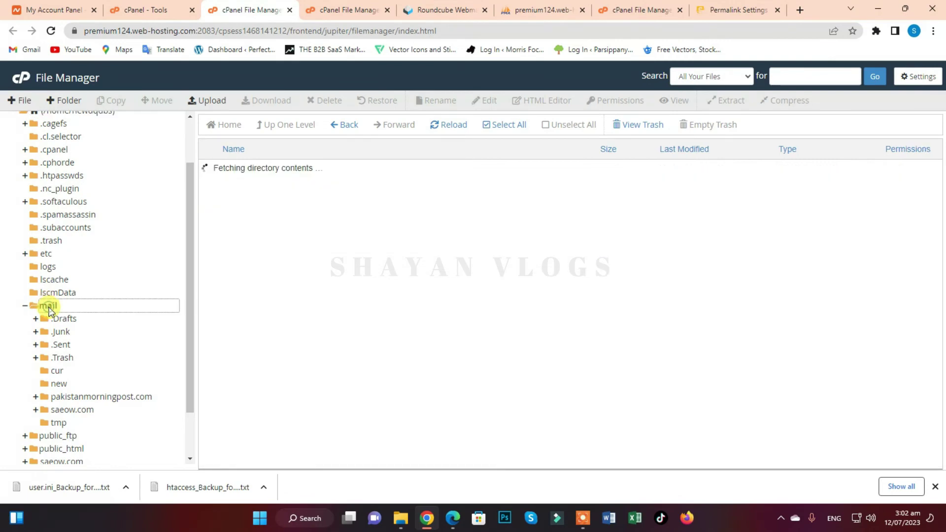
pyautogui.scroll(-1, 276, 295)
pyautogui.scroll(1, 247, 276)
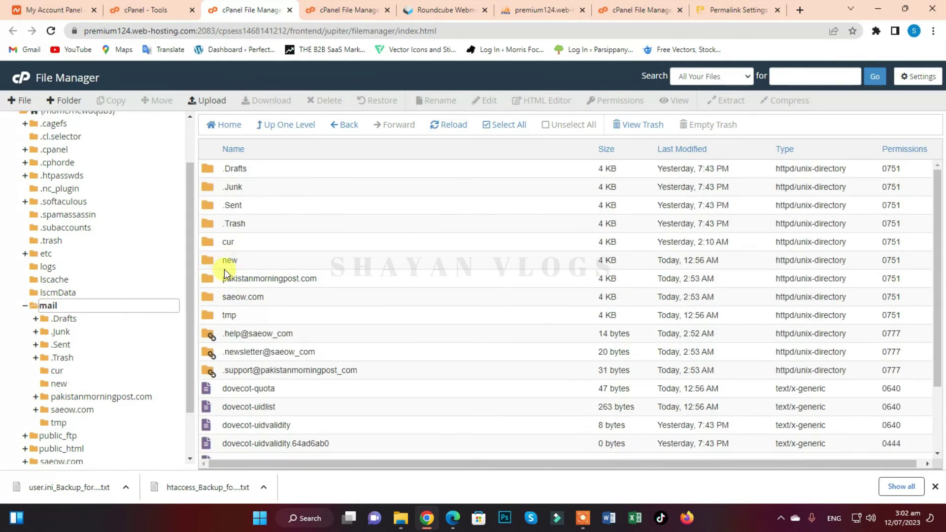
# - Open saeow.com > help to check its cur folder, then return to Roundcube's help Inbox
pyautogui.doubleClick(221, 299)
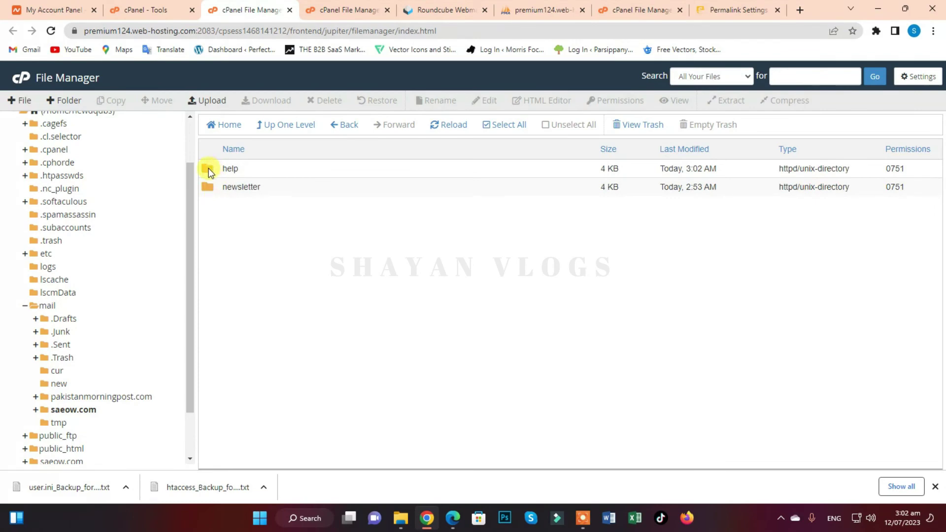
pyautogui.doubleClick(208, 167)
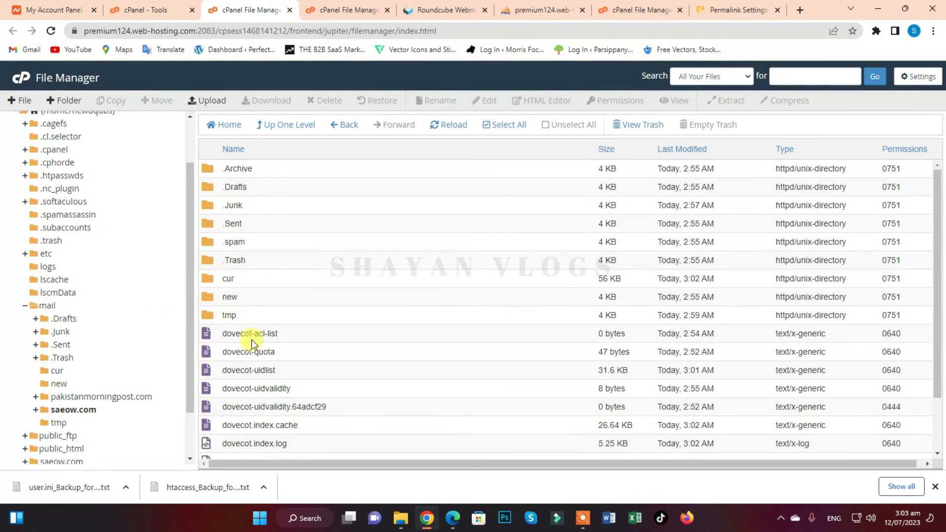
pyautogui.click(441, 10)
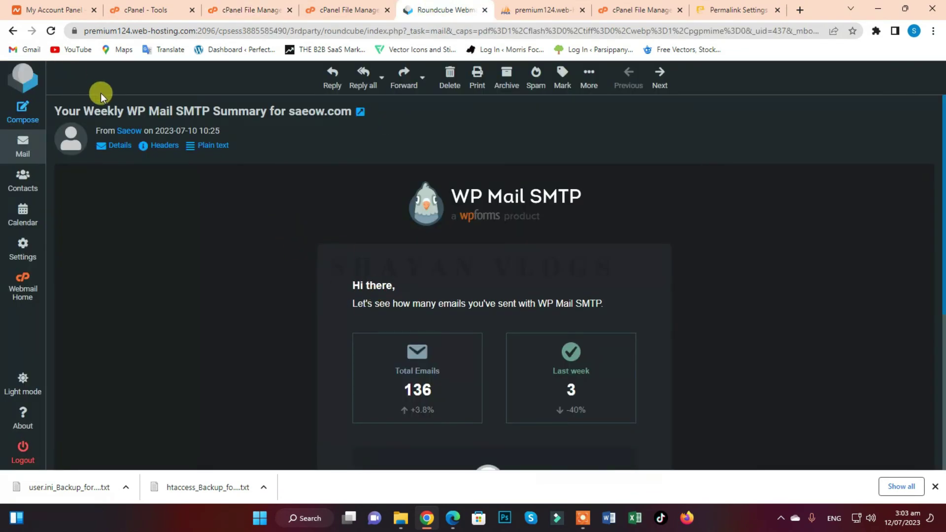
pyautogui.click(21, 154)
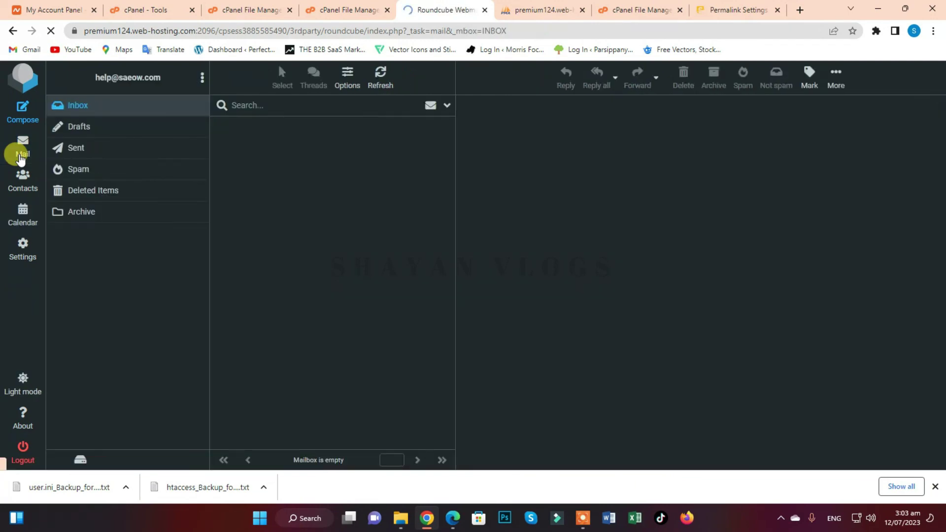